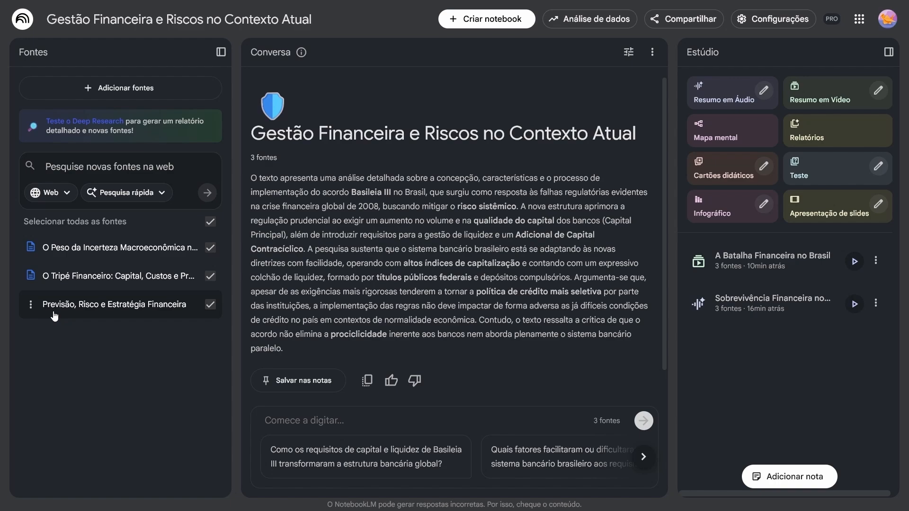
Open the source "O Tripé Financeiro: Capital, Custos e Preço", look over its guide and text, and close it.
{"action": "left_click", "coordinate": [135, 275]}
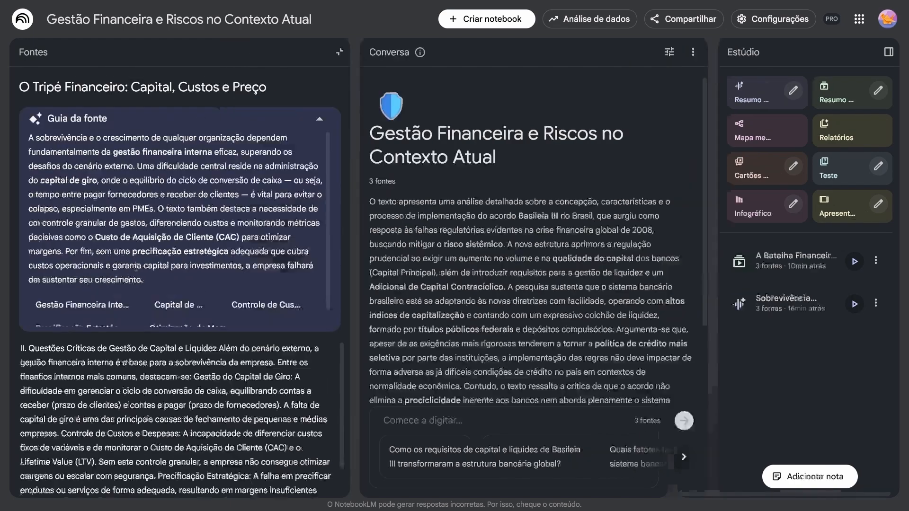
{"action": "scroll", "coordinate": [178, 231], "scroll_direction": "down", "scroll_amount": 1}
{"action": "scroll", "coordinate": [174, 228], "scroll_direction": "up", "scroll_amount": 1}
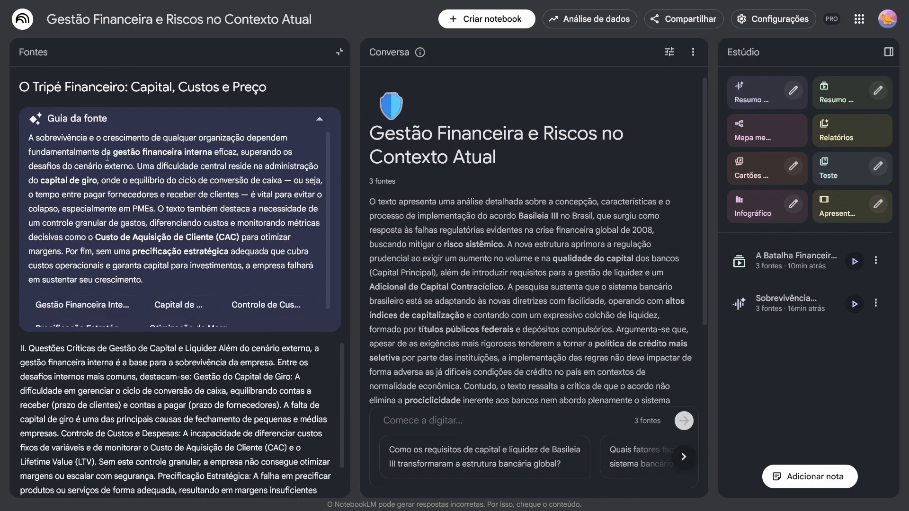
{"action": "left_click", "coordinate": [337, 53]}
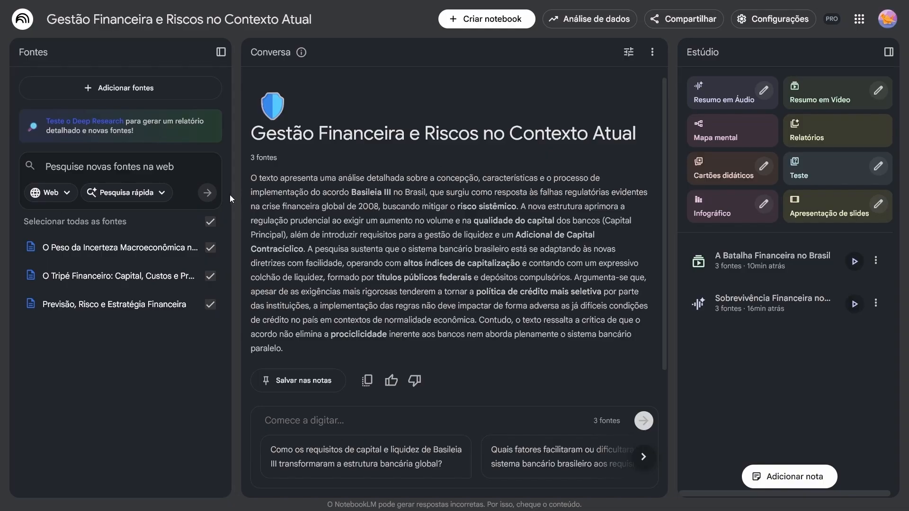
Ask the notebook chat "Quando é vantajoso buscar capital externo e quando isso pode comprometer a saúde financeira?".
{"action": "left_click_drag", "start_coordinate": [270, 157], "coordinate": [249, 160]}
{"action": "left_click", "coordinate": [257, 180]}
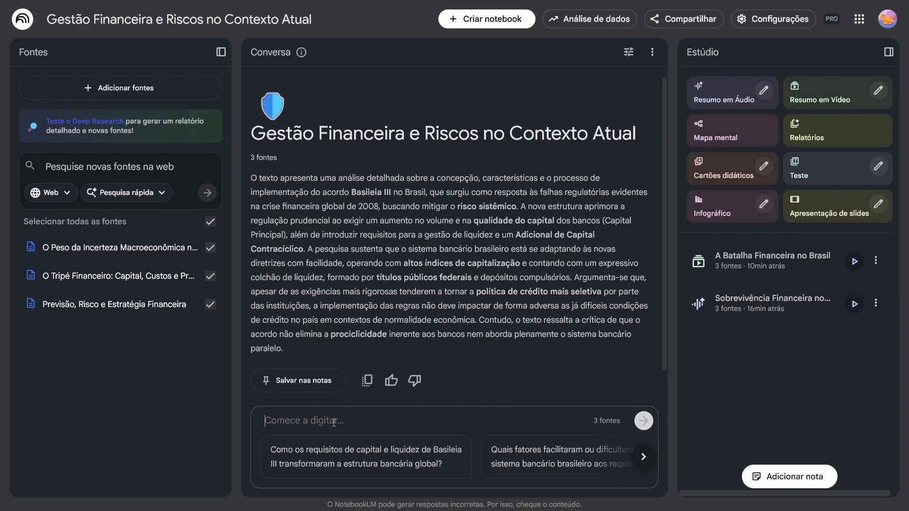
{"action": "type", "text": "Quando é vantajoso buscar capital externo e quando isso pode comprometer a saúde financeira?"}
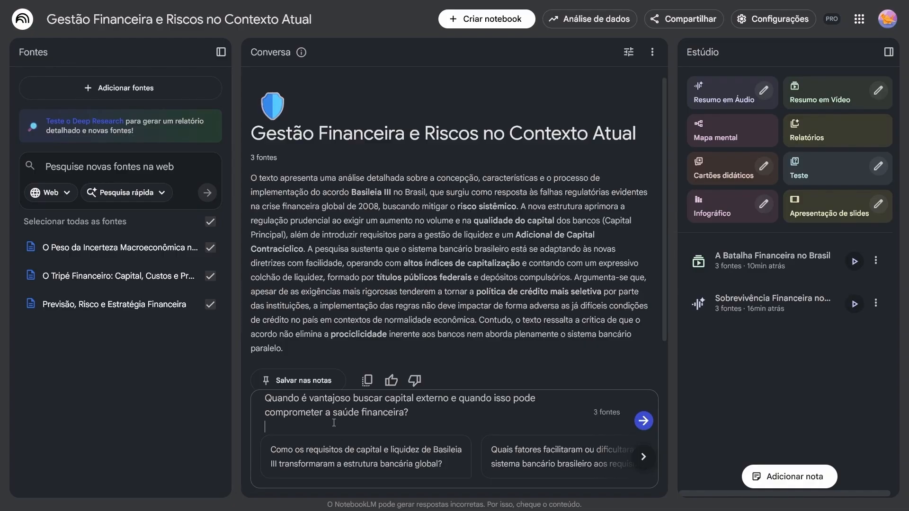
{"action": "key", "text": "Return"}
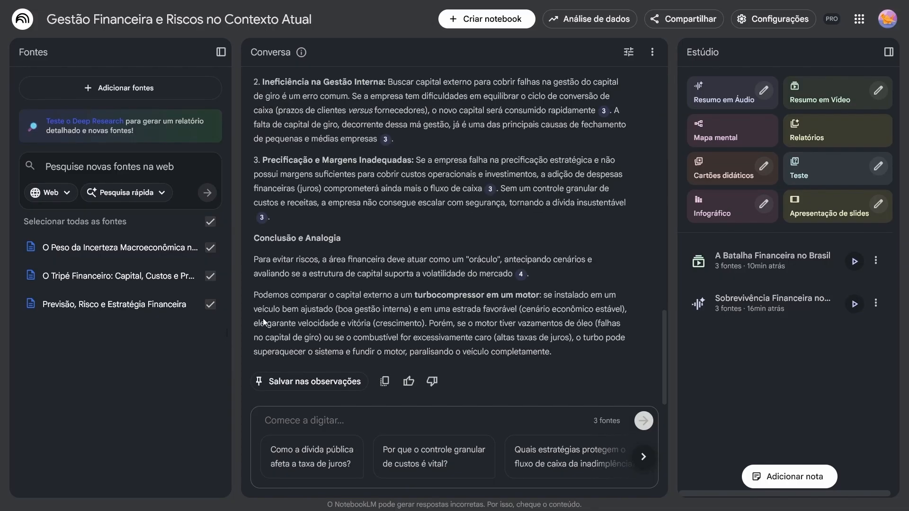
Read through the answer about external capital and preview the source passages behind its numbered citations.
{"action": "scroll", "coordinate": [263, 318], "scroll_direction": "up", "scroll_amount": 8}
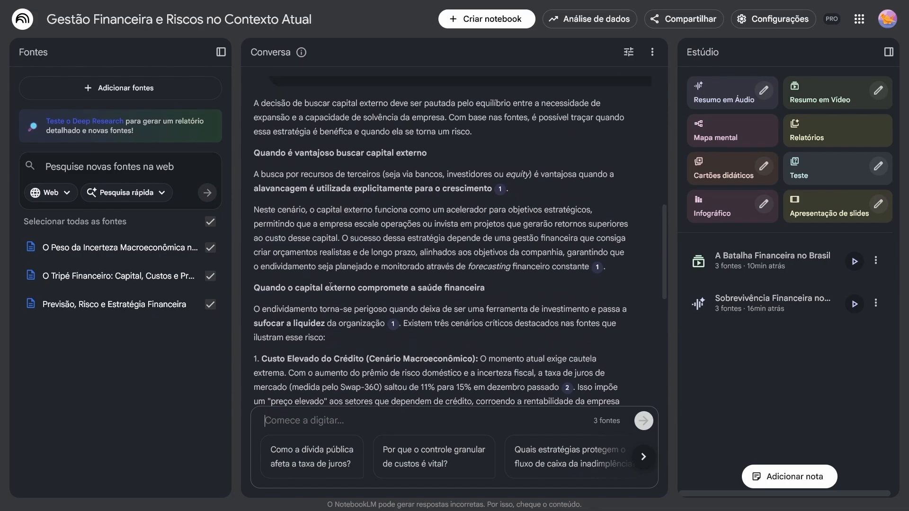
{"action": "scroll", "coordinate": [330, 284], "scroll_direction": "up", "scroll_amount": 3}
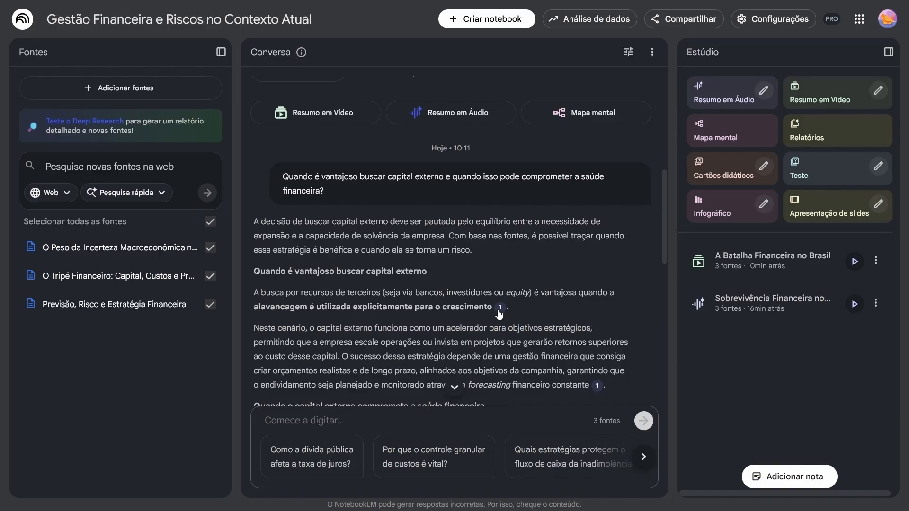
{"action": "mouse_move", "coordinate": [500, 313]}
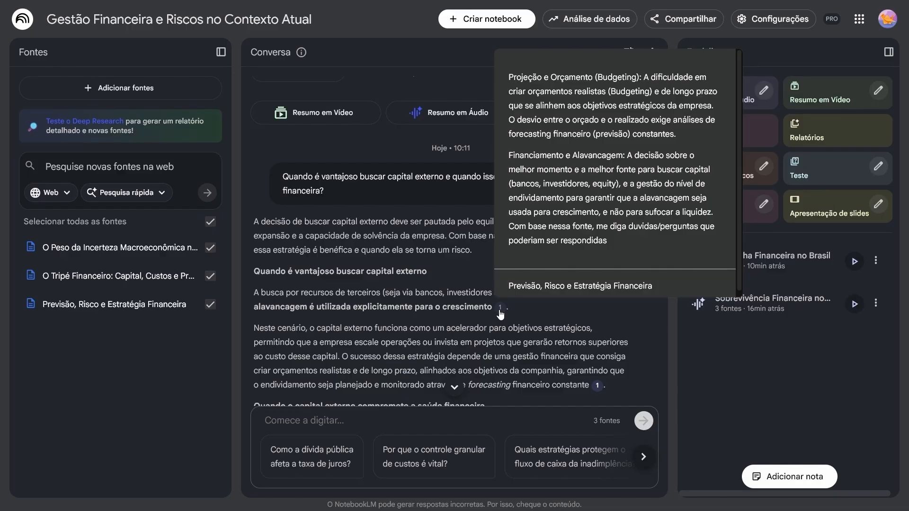
{"action": "scroll", "coordinate": [478, 321], "scroll_direction": "down", "scroll_amount": 6}
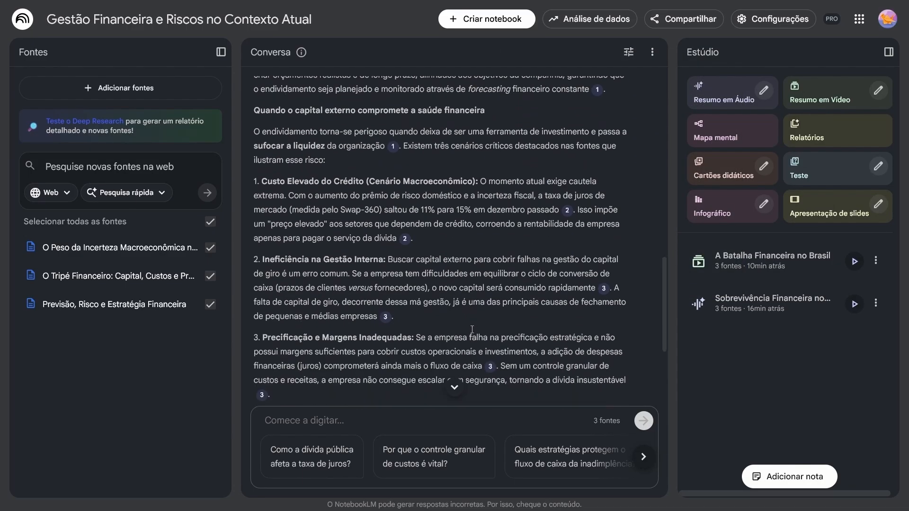
{"action": "mouse_move", "coordinate": [408, 242]}
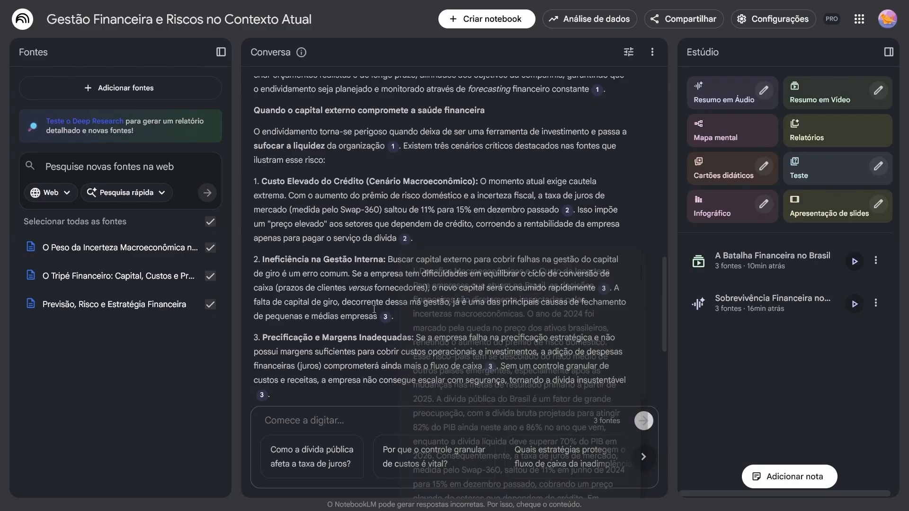
{"action": "scroll", "coordinate": [384, 326], "scroll_direction": "down", "scroll_amount": 3}
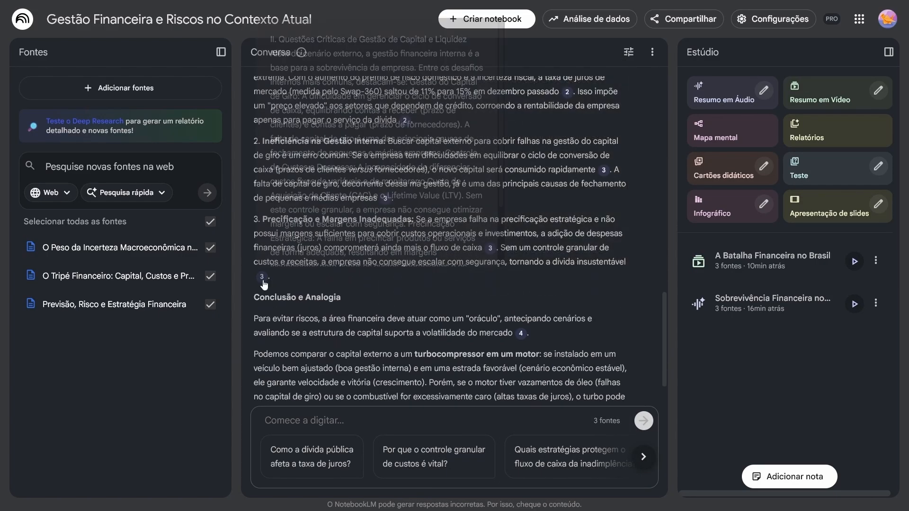
{"action": "mouse_move", "coordinate": [523, 339]}
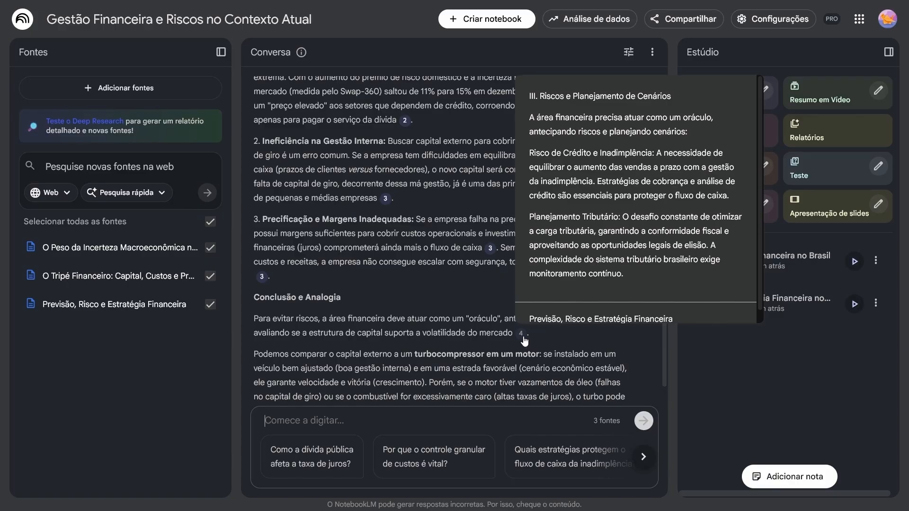
Ask the chat "Qual relação existe entre juros altos, inadimplência e capital de giro?" and browse the suggested follow-up questions.
{"action": "type", "text": "Qual relação existe entre juros altos, inadimplência e capital de giro?"}
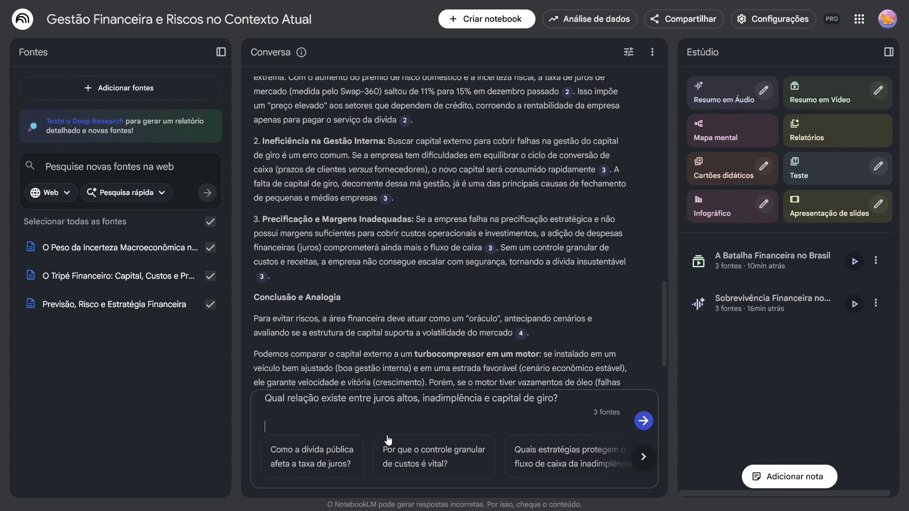
{"action": "key", "text": "Return"}
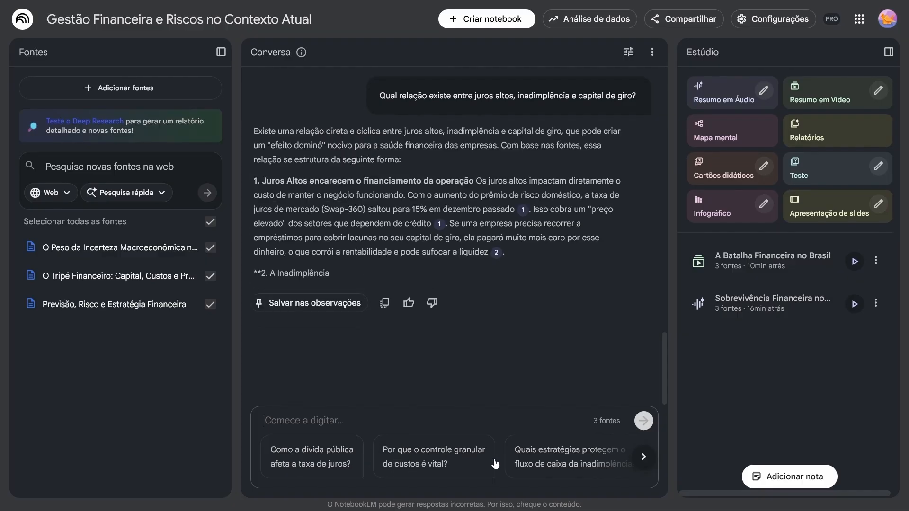
{"action": "left_click", "coordinate": [649, 463]}
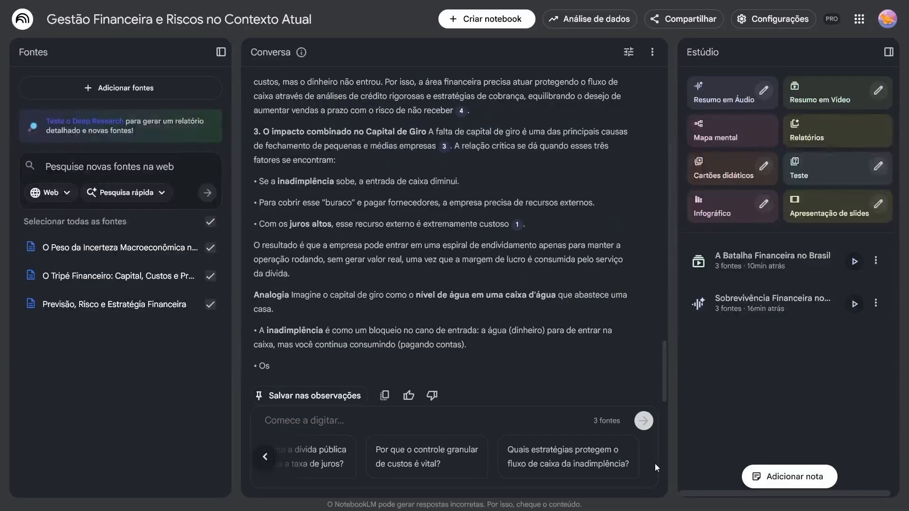
{"action": "left_click", "coordinate": [261, 456]}
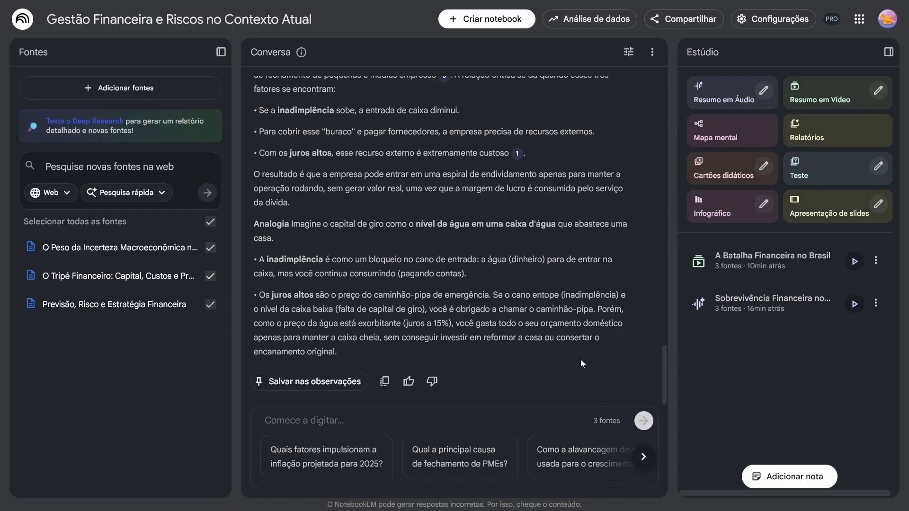
Review the answer on interest, default and working capital, checking the source passage cited for "juros altos", then close that source.
{"action": "scroll", "coordinate": [580, 356], "scroll_direction": "up", "scroll_amount": 9}
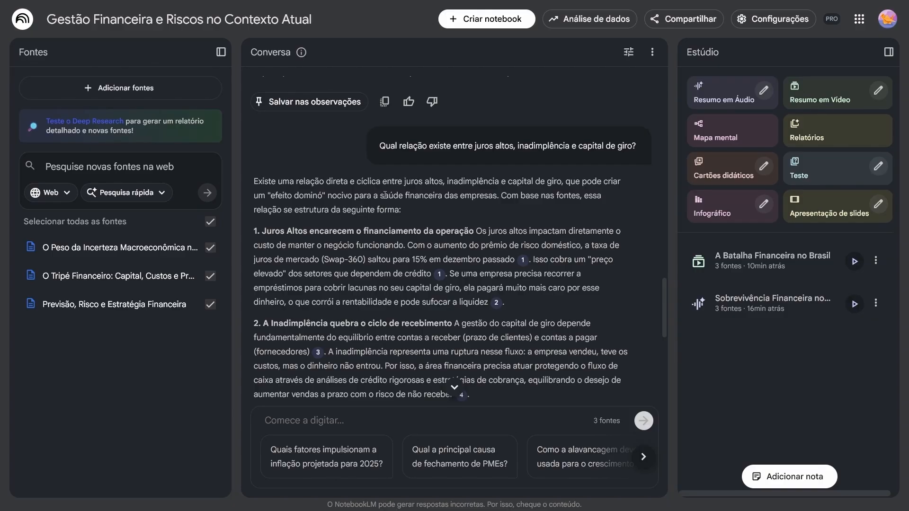
{"action": "scroll", "coordinate": [300, 168], "scroll_direction": "down", "scroll_amount": 3}
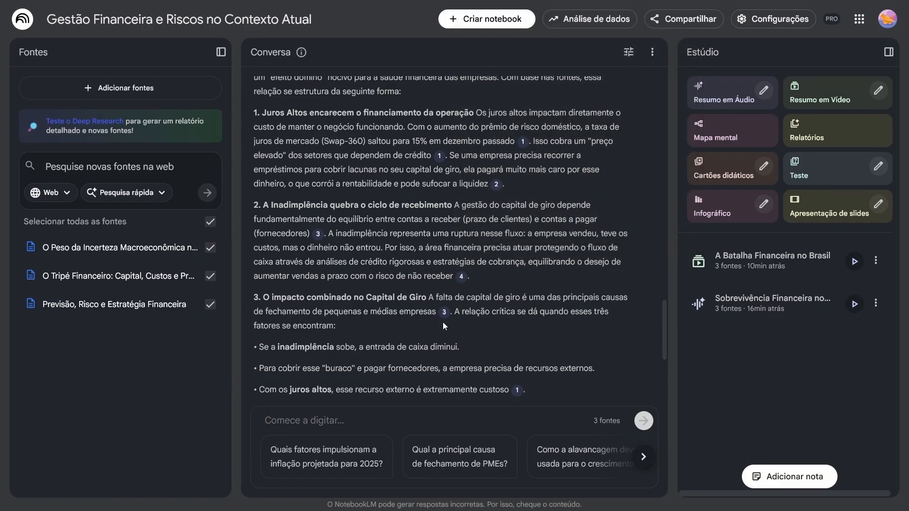
{"action": "scroll", "coordinate": [462, 333], "scroll_direction": "down", "scroll_amount": 2}
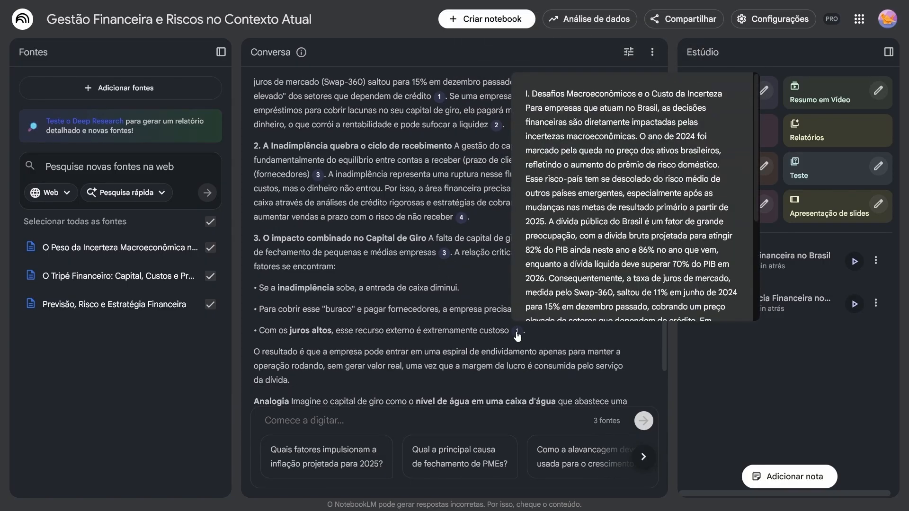
{"action": "left_click", "coordinate": [517, 332]}
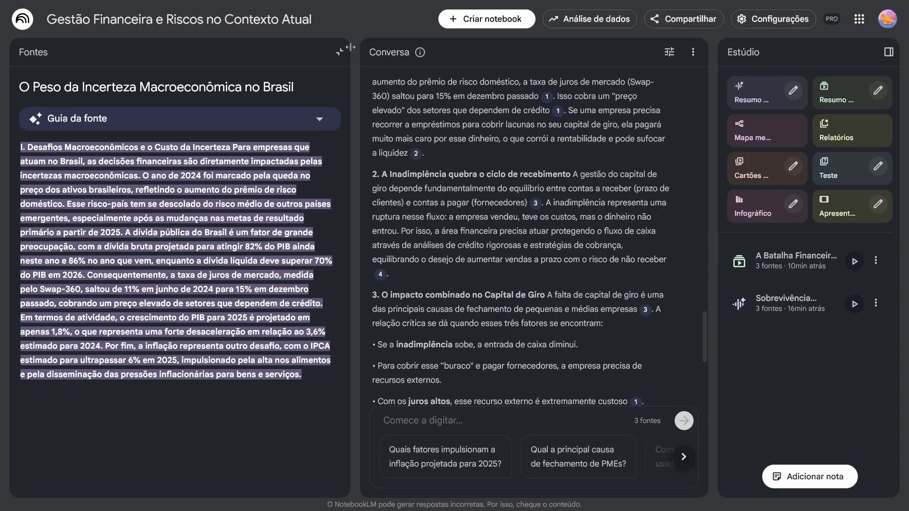
{"action": "left_click", "coordinate": [343, 53]}
{"action": "scroll", "coordinate": [507, 260], "scroll_direction": "down", "scroll_amount": 5}
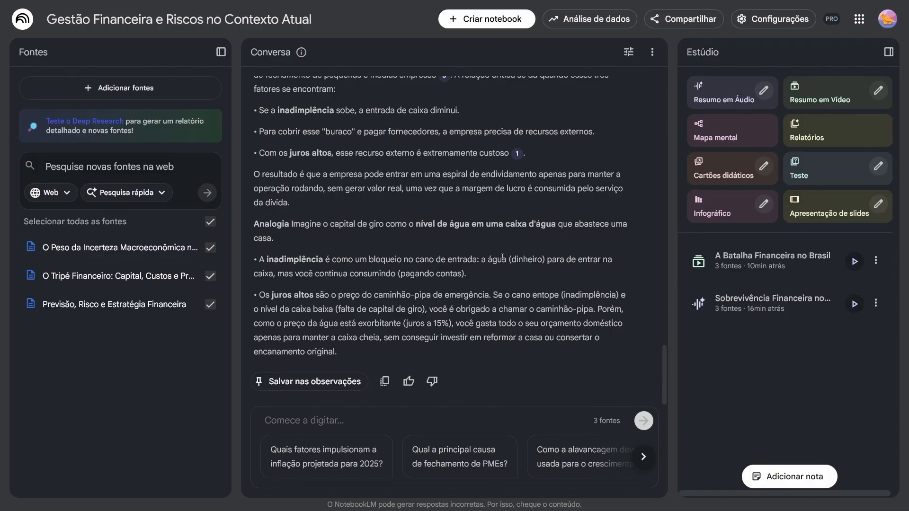
{"action": "left_click", "coordinate": [409, 419]}
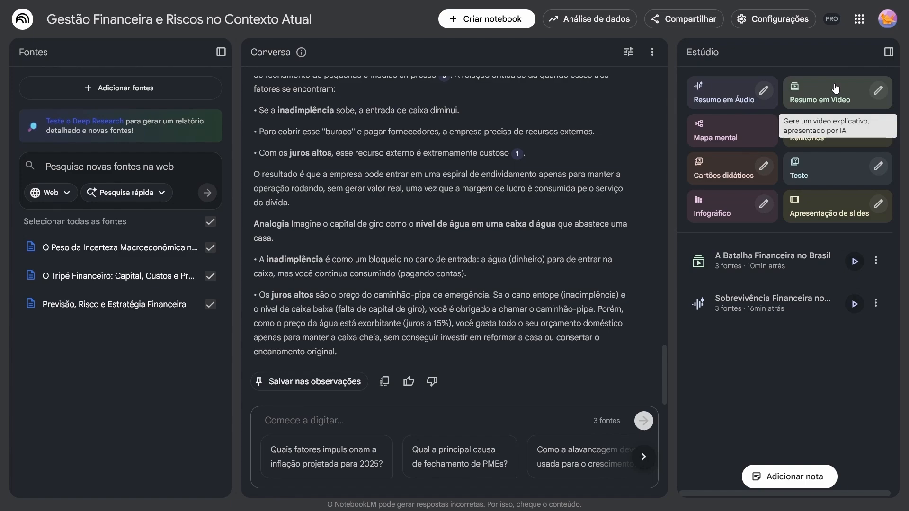
Examine the audio summary's format, language and duration options, and close them without generating anything.
{"action": "left_click", "coordinate": [764, 90]}
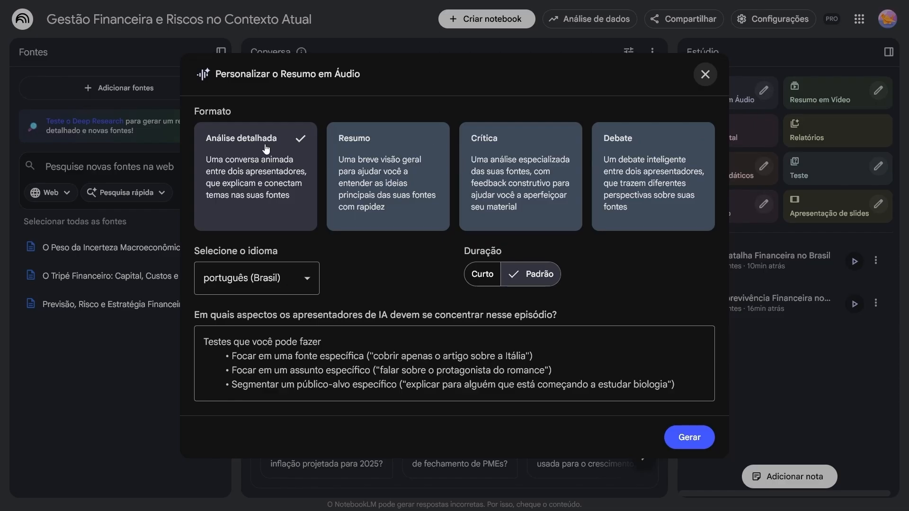
{"action": "left_click", "coordinate": [705, 75]}
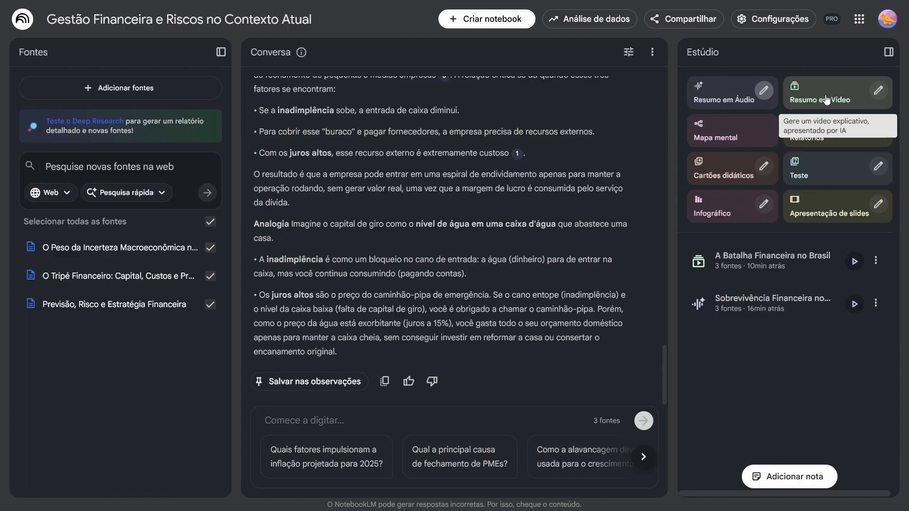
Generate a mind map from the three selected sources and open it.
{"action": "left_click", "coordinate": [730, 127]}
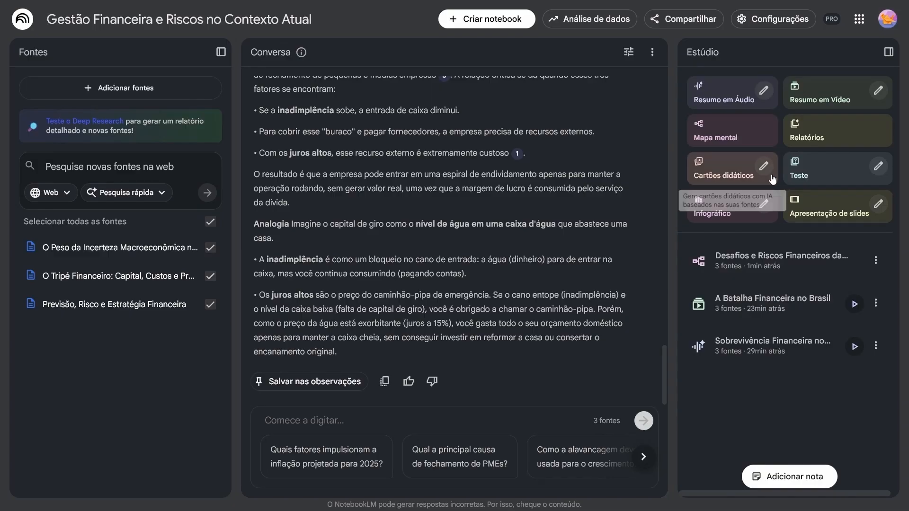
{"action": "left_click", "coordinate": [833, 272]}
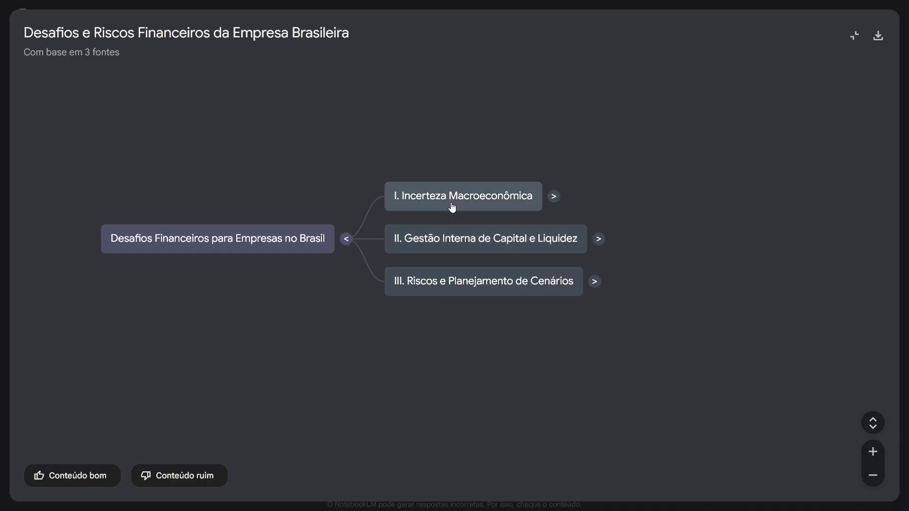
Explore the "Incerteza Macroeconômica" branch by expanding its asset risk, interest rate, PIB and inflation subtopics, and collapse the branch.
{"action": "left_click", "coordinate": [555, 200]}
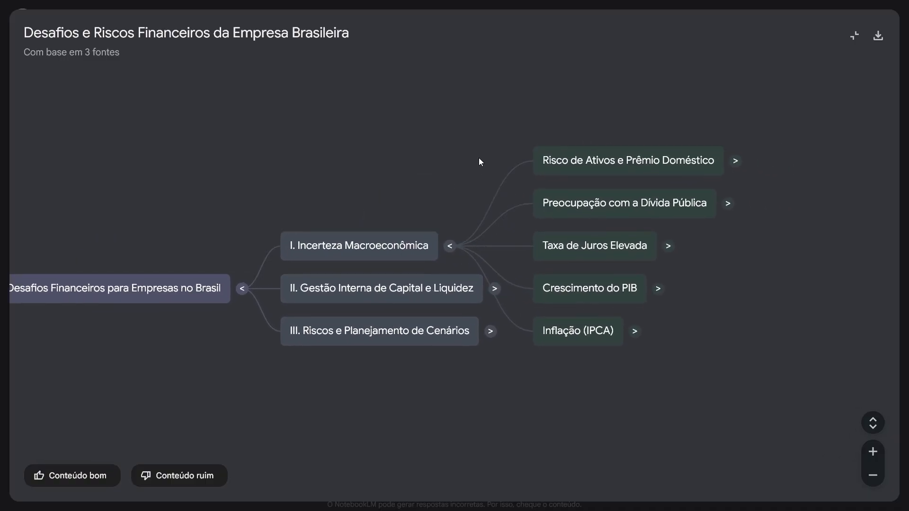
{"action": "left_click", "coordinate": [735, 161]}
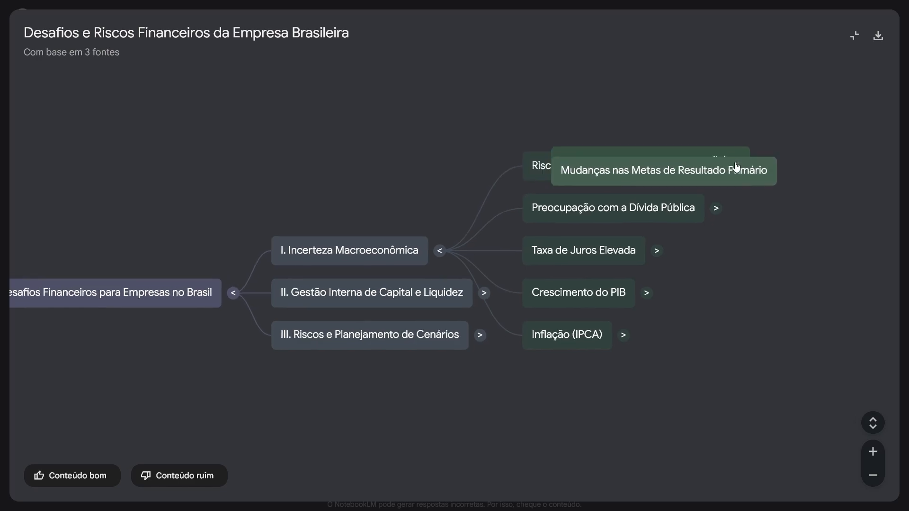
{"action": "left_click", "coordinate": [457, 340]}
{"action": "left_click", "coordinate": [459, 353]}
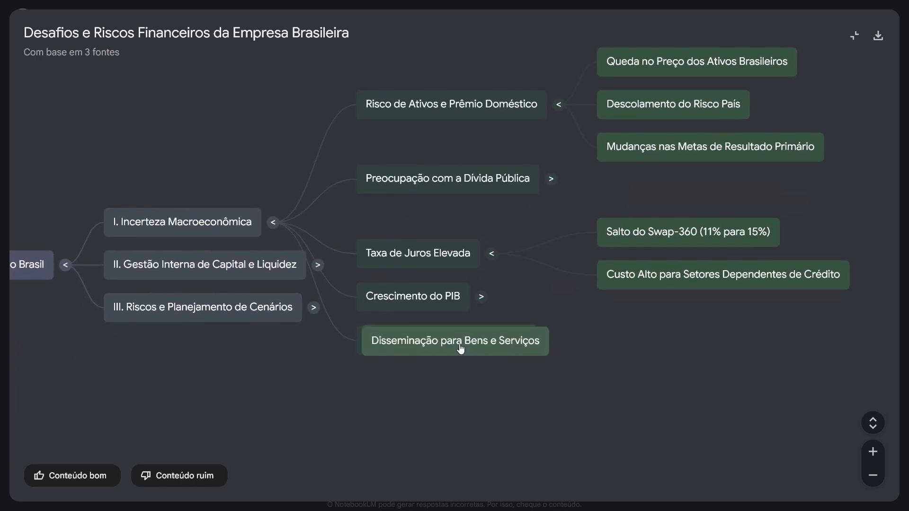
{"action": "left_click", "coordinate": [501, 183]}
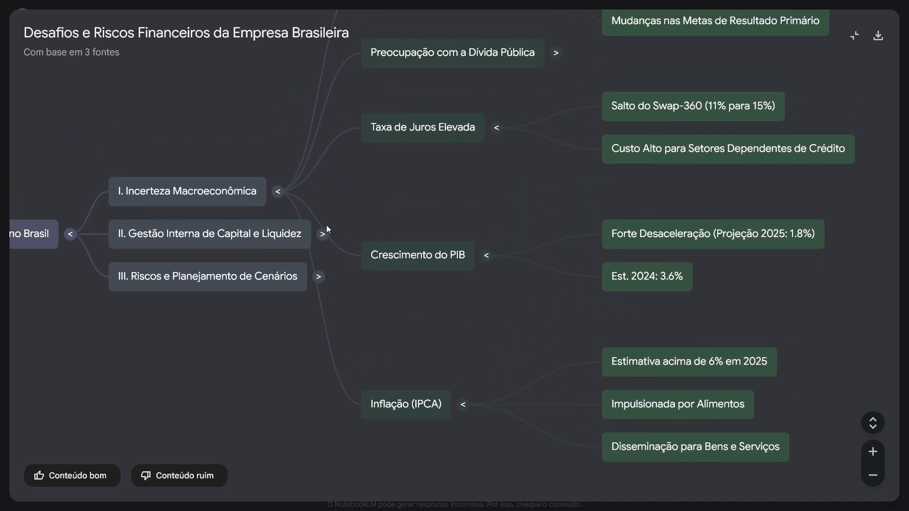
{"action": "left_click", "coordinate": [279, 195]}
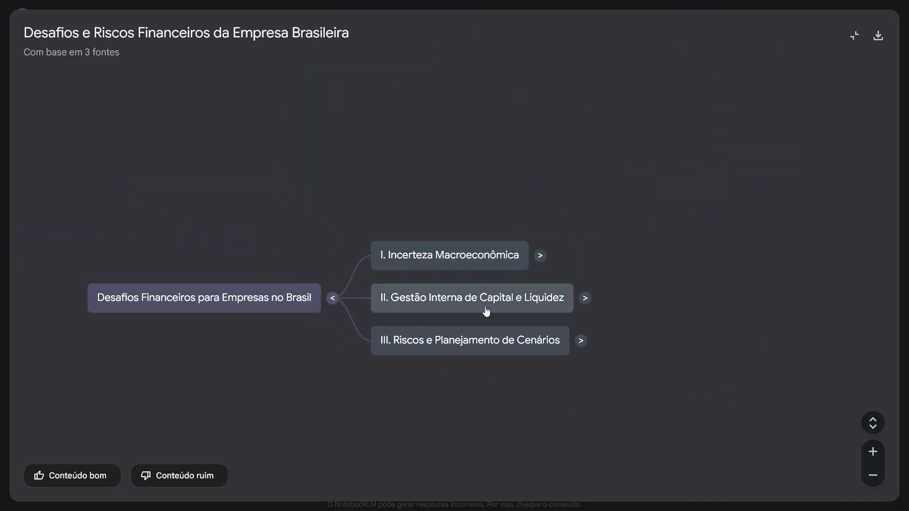
Expand the "Gestão Interna de Capital e Liquidez" branch with its working capital, cost control and strategic pricing subtopics.
{"action": "left_click", "coordinate": [585, 298]}
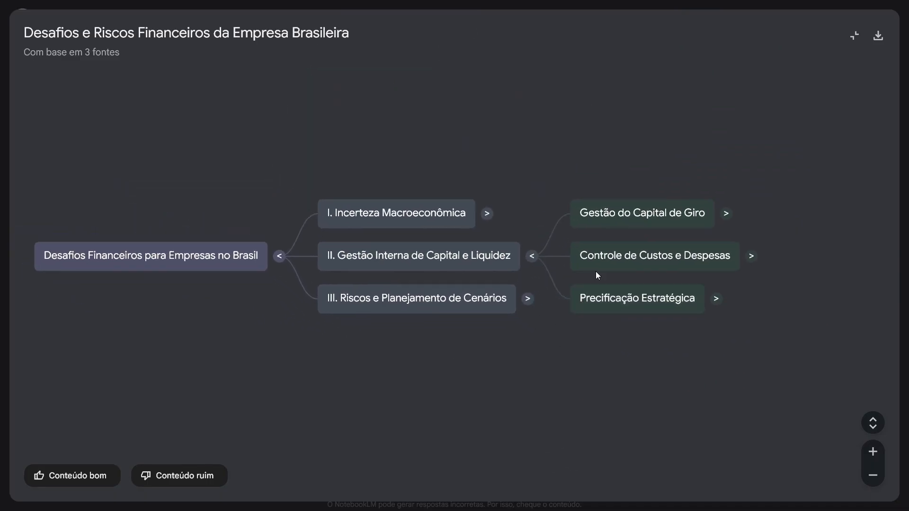
{"action": "left_click", "coordinate": [725, 214]}
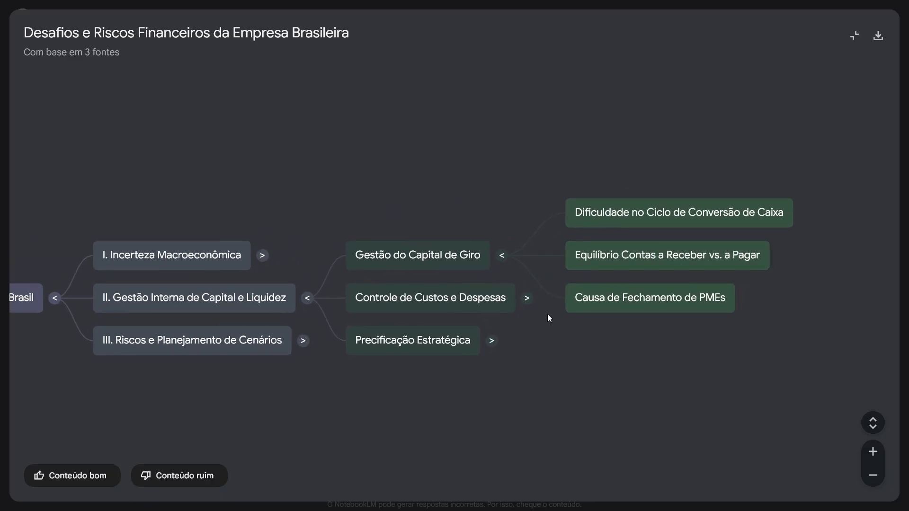
{"action": "left_click", "coordinate": [527, 299]}
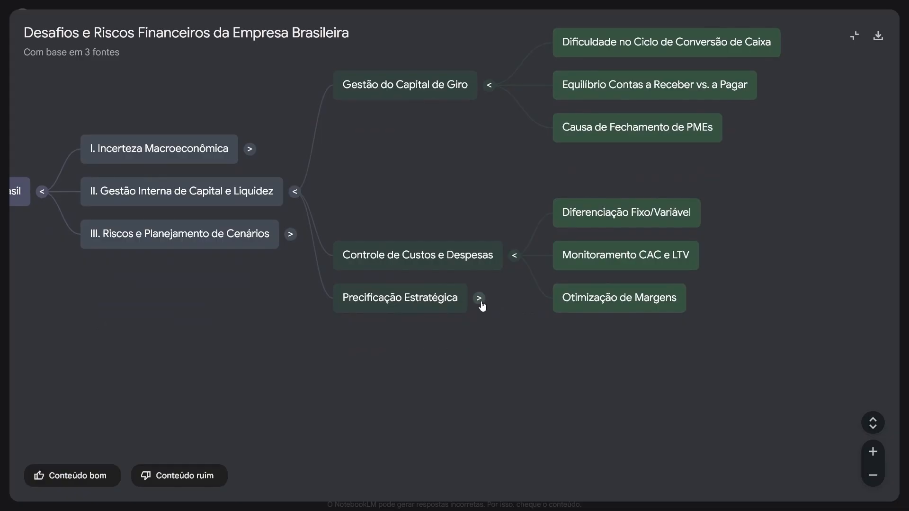
{"action": "left_click", "coordinate": [479, 302]}
Expand the "Riscos e Planejamento de Cenários" branch and its credit risk, budgeting and financing subtopics.
{"action": "left_click", "coordinate": [306, 141]}
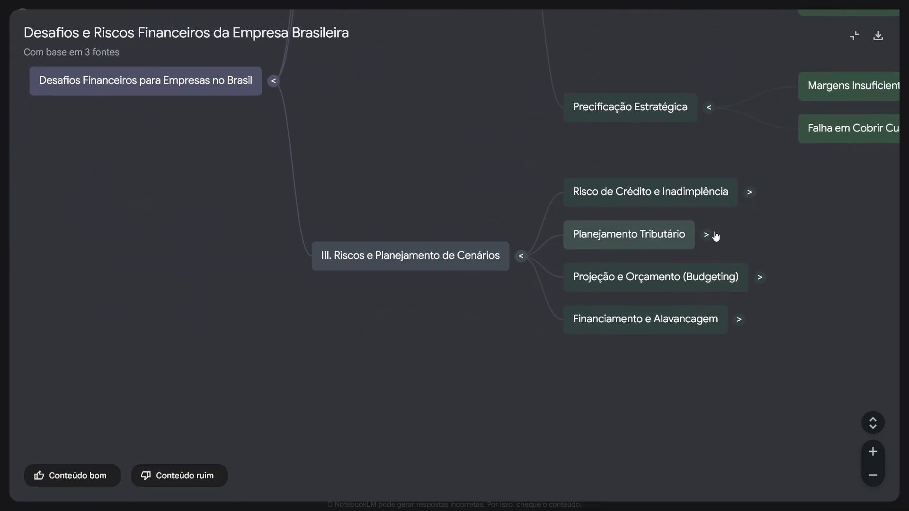
{"action": "left_click", "coordinate": [758, 192]}
{"action": "left_click", "coordinate": [528, 340]}
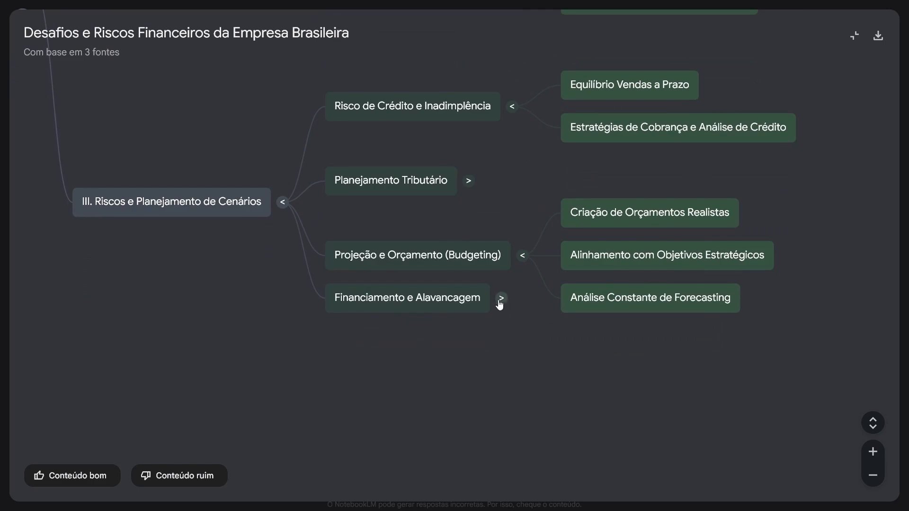
{"action": "left_click", "coordinate": [500, 301]}
Examine the expanded mind map's subtopics up close and as a whole.
{"action": "scroll", "coordinate": [516, 221], "scroll_direction": "down", "scroll_amount": 5}
{"action": "left_click_drag", "start_coordinate": [503, 186], "coordinate": [556, 442]}
{"action": "scroll", "coordinate": [497, 264], "scroll_direction": "up", "scroll_amount": 5}
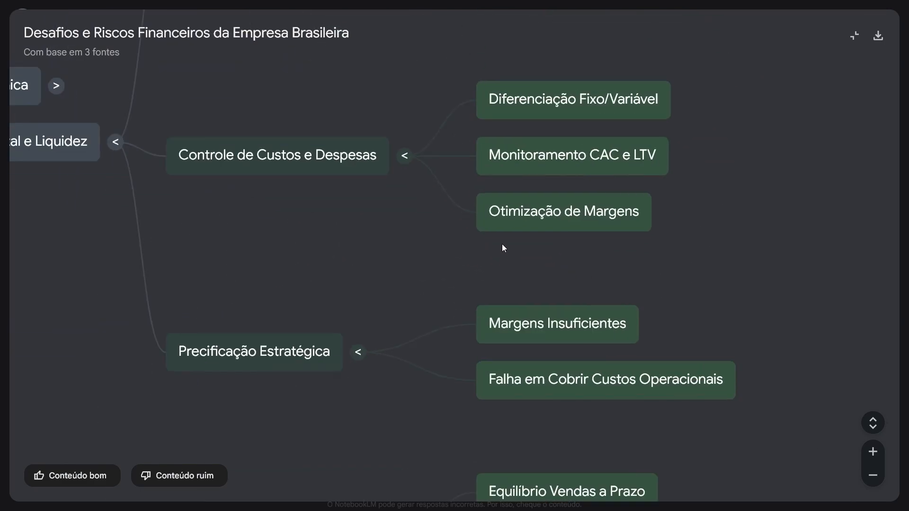
{"action": "left_click_drag", "start_coordinate": [501, 223], "coordinate": [387, 389]}
{"action": "left_click_drag", "start_coordinate": [313, 278], "coordinate": [88, 472]}
{"action": "left_click_drag", "start_coordinate": [639, 87], "coordinate": [730, 258]}
{"action": "scroll", "coordinate": [729, 255], "scroll_direction": "up", "scroll_amount": 5}
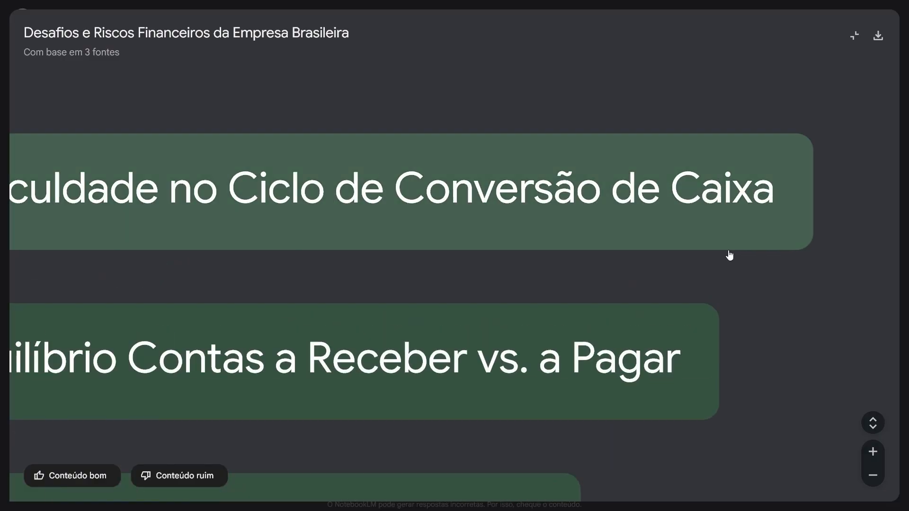
{"action": "scroll", "coordinate": [729, 255], "scroll_direction": "down", "scroll_amount": 10}
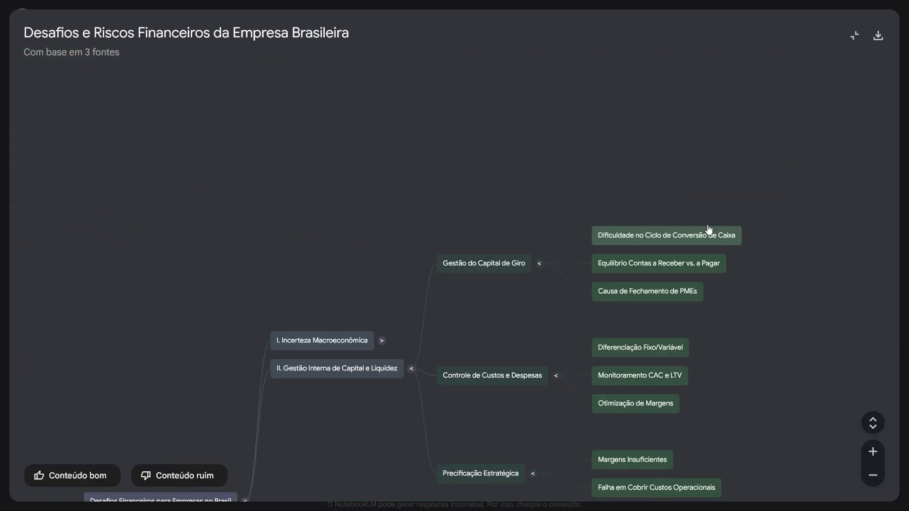
{"action": "scroll", "coordinate": [569, 89], "scroll_direction": "down", "scroll_amount": 3}
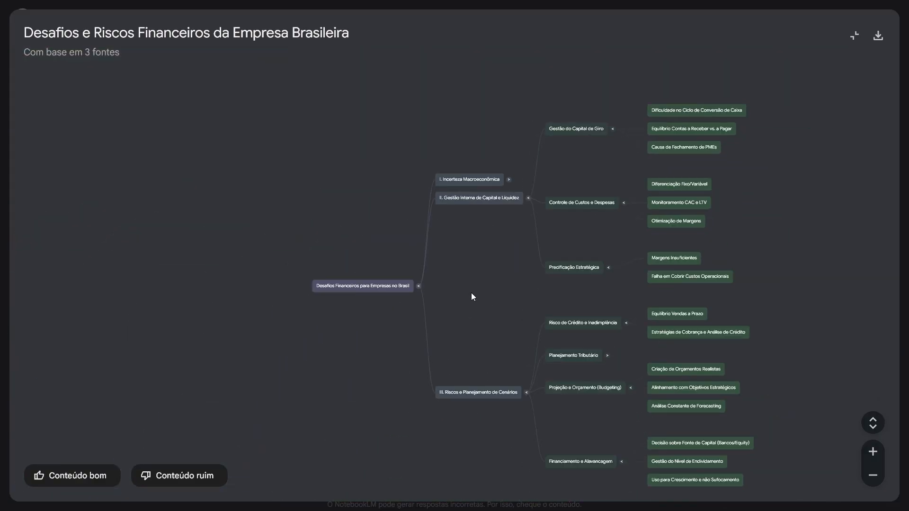
{"action": "left_click_drag", "start_coordinate": [422, 264], "coordinate": [381, 264]}
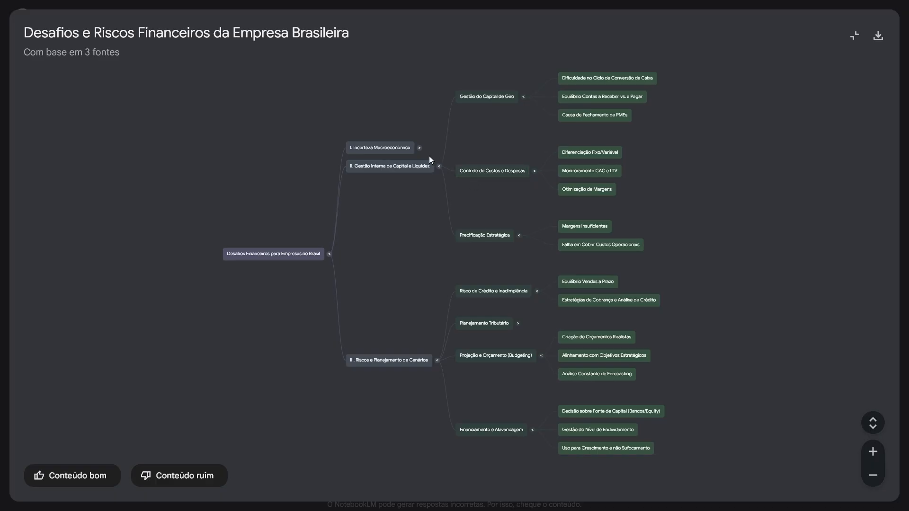
Expand the "Incerteza Macroeconômica" branch again, look over its subtopics, and close the mind map.
{"action": "left_click", "coordinate": [420, 147]}
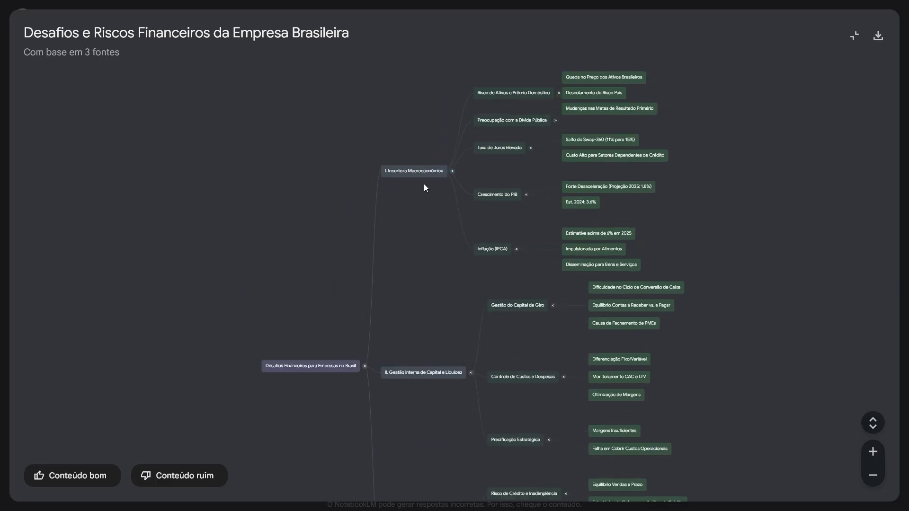
{"action": "left_click_drag", "start_coordinate": [416, 199], "coordinate": [293, 155]}
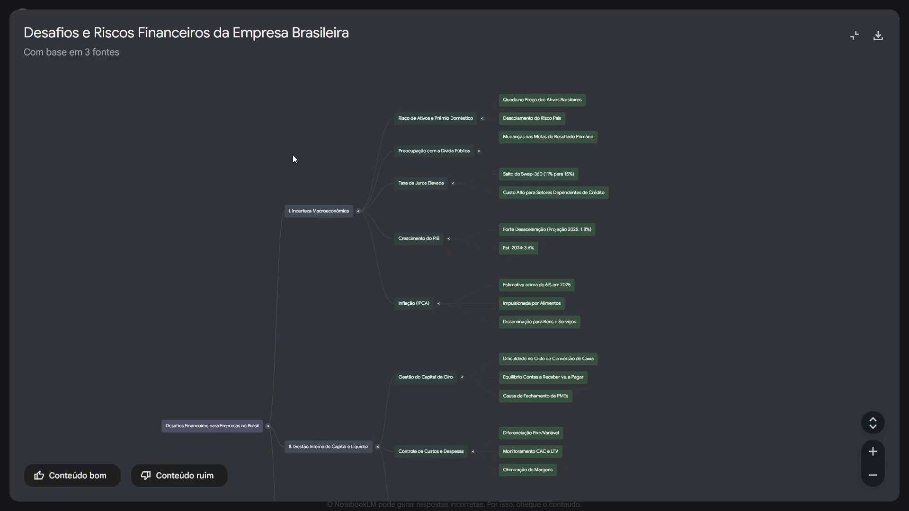
{"action": "left_click", "coordinate": [887, 54]}
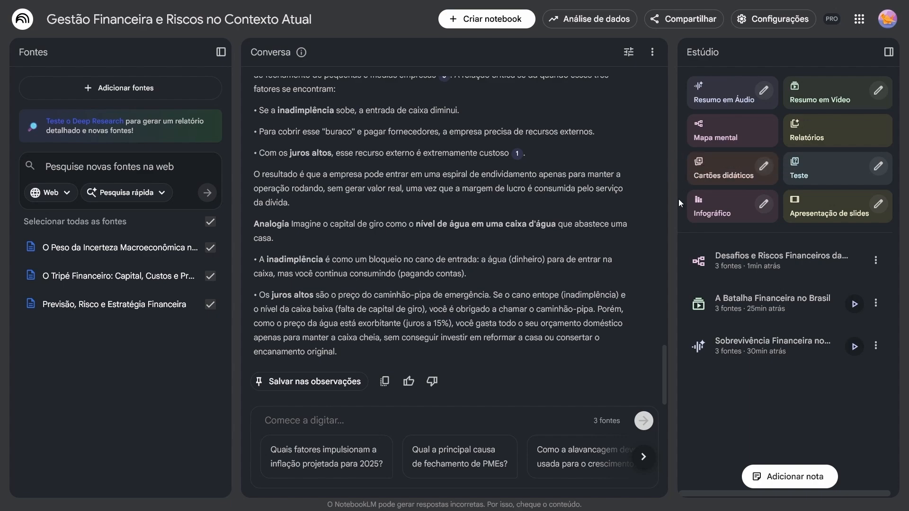
Generate a "Documento de resumo" report from the three sources and open the resulting briefing.
{"action": "left_click", "coordinate": [829, 134]}
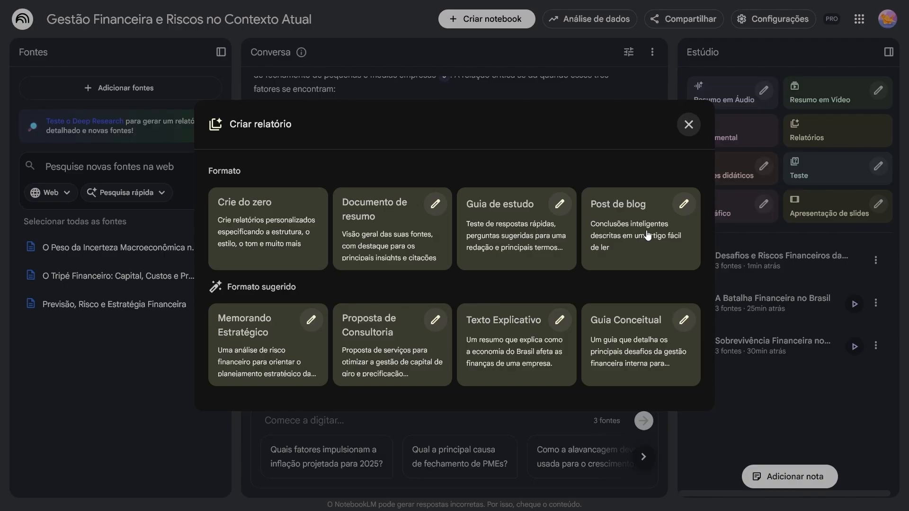
{"action": "left_click", "coordinate": [413, 223]}
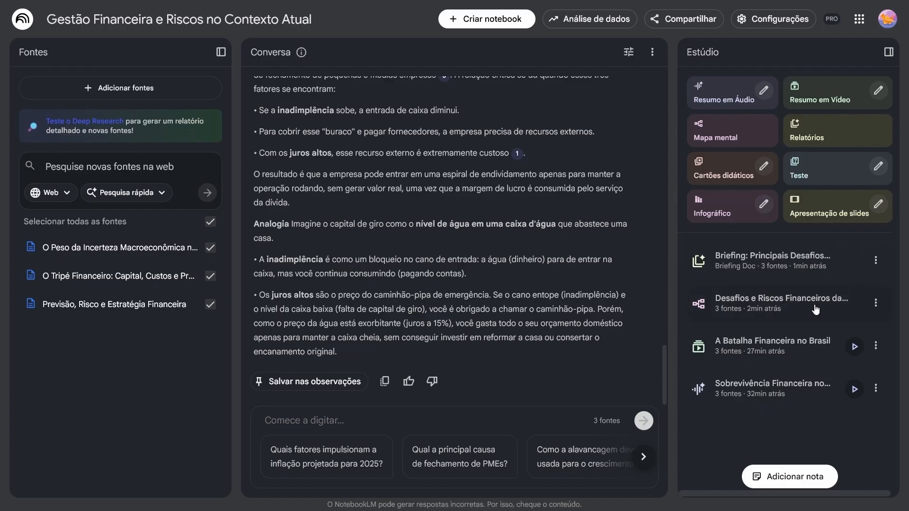
{"action": "left_click", "coordinate": [827, 268]}
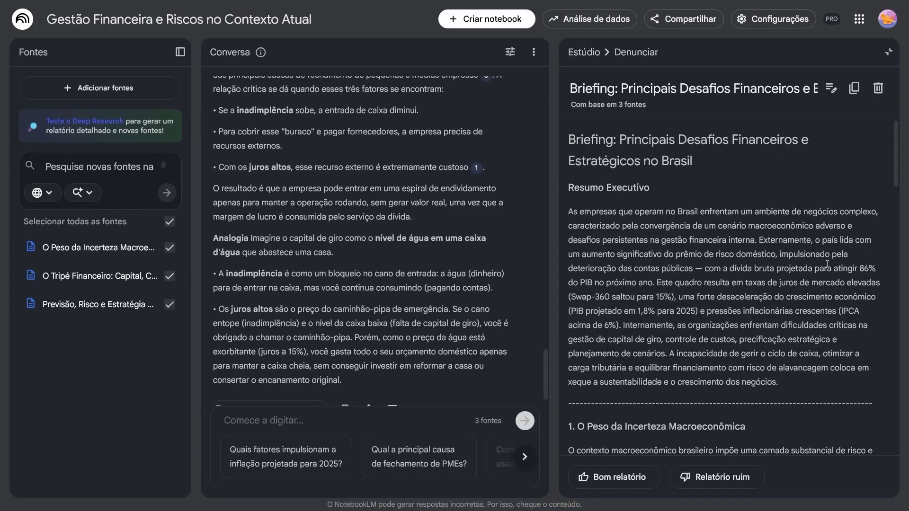
Read through the briefing's executive summary, macroeconomic uncertainty section, indicator table and internal financial management challenges.
{"action": "scroll", "coordinate": [825, 264], "scroll_direction": "down", "scroll_amount": 2}
{"action": "scroll", "coordinate": [825, 264], "scroll_direction": "down", "scroll_amount": 6}
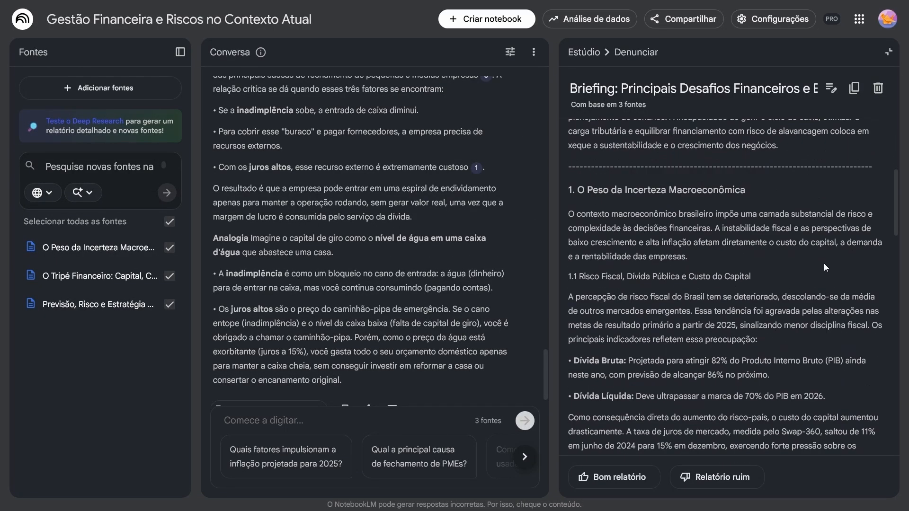
{"action": "scroll", "coordinate": [826, 263], "scroll_direction": "down", "scroll_amount": 8}
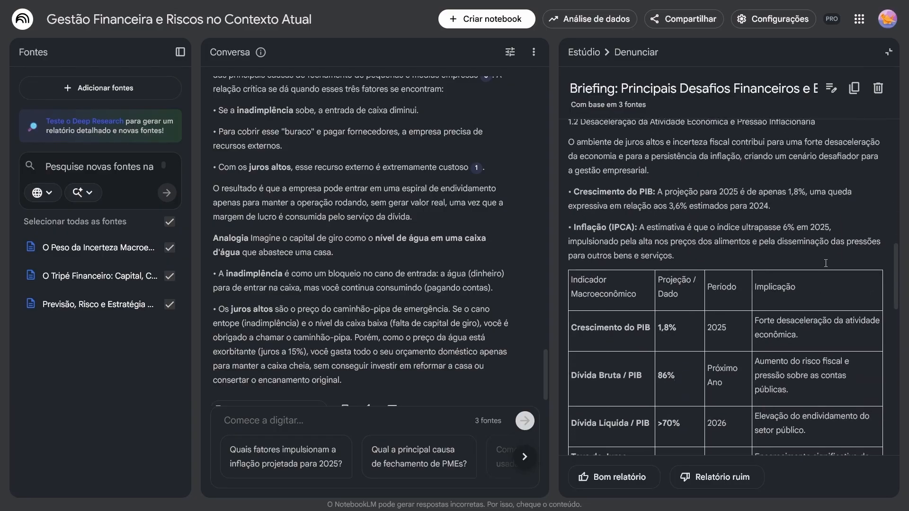
{"action": "scroll", "coordinate": [826, 263], "scroll_direction": "down", "scroll_amount": 5}
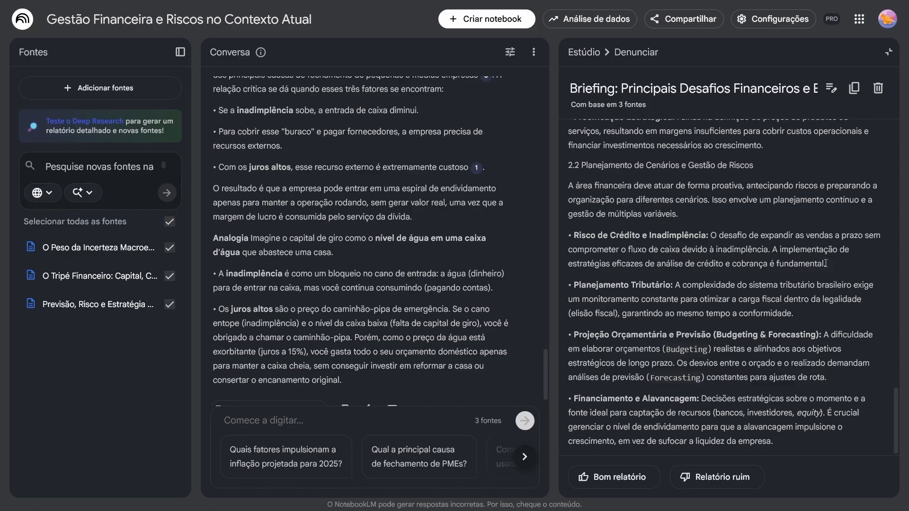
{"action": "scroll", "coordinate": [826, 263], "scroll_direction": "up", "scroll_amount": 12}
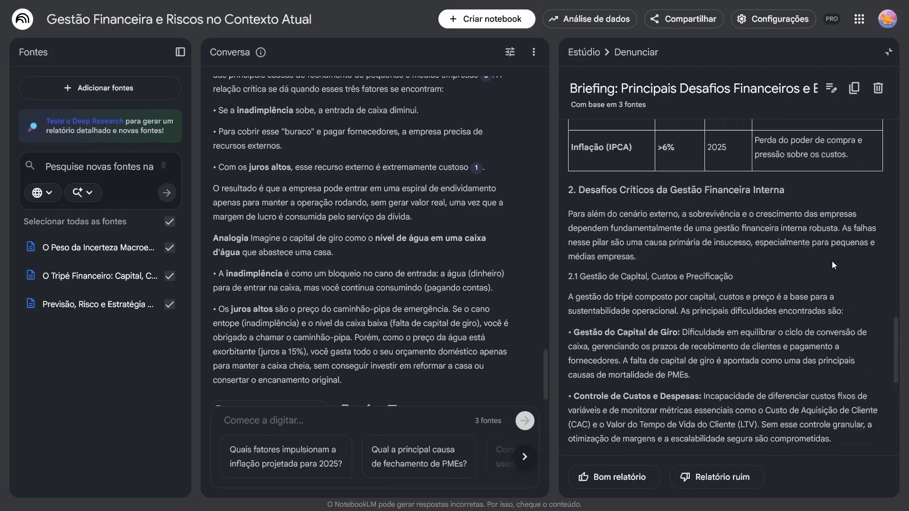
{"action": "scroll", "coordinate": [837, 261], "scroll_direction": "up", "scroll_amount": 6}
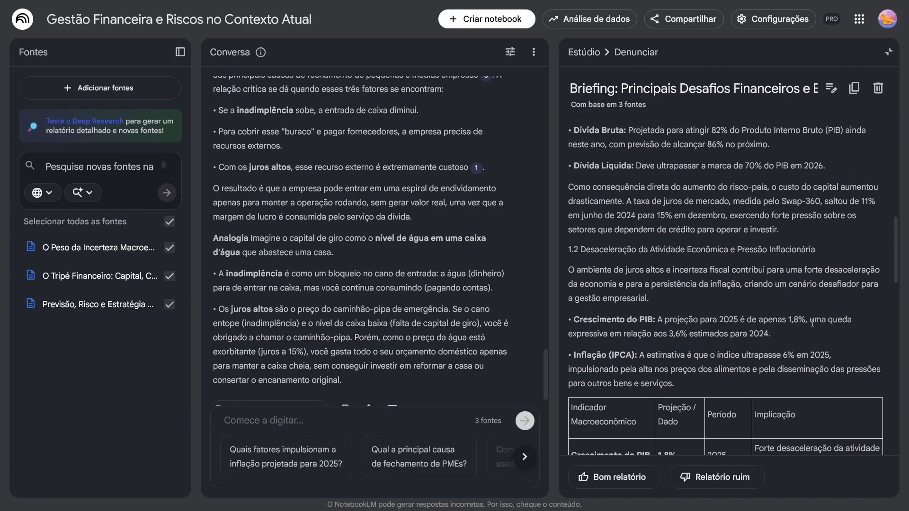
Rate the briefing as a good report, dismiss the feedback notice, and close the briefing after another look at its opening sections.
{"action": "left_click", "coordinate": [600, 475]}
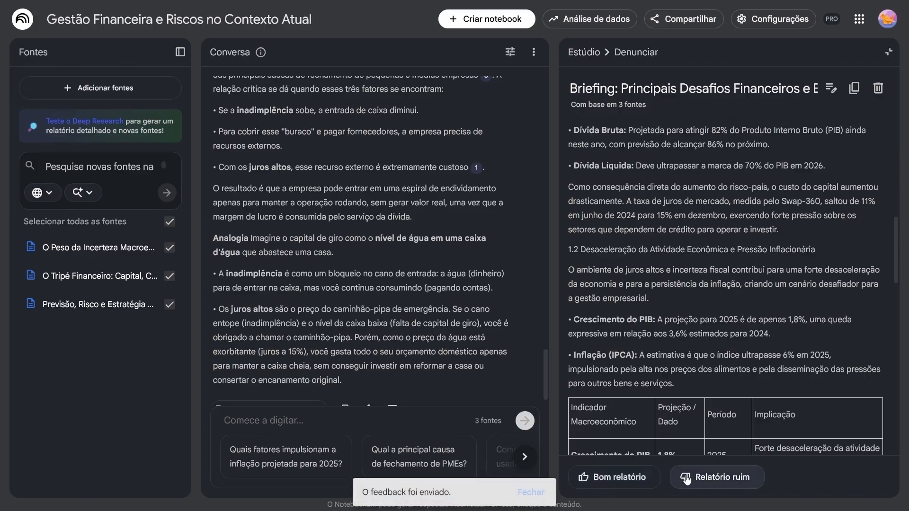
{"action": "left_click", "coordinate": [528, 494]}
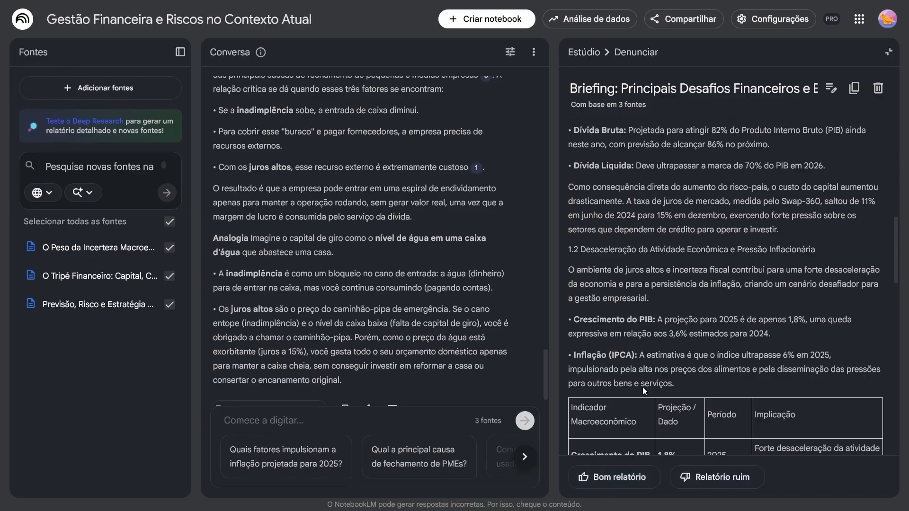
{"action": "scroll", "coordinate": [654, 347], "scroll_direction": "up", "scroll_amount": 3}
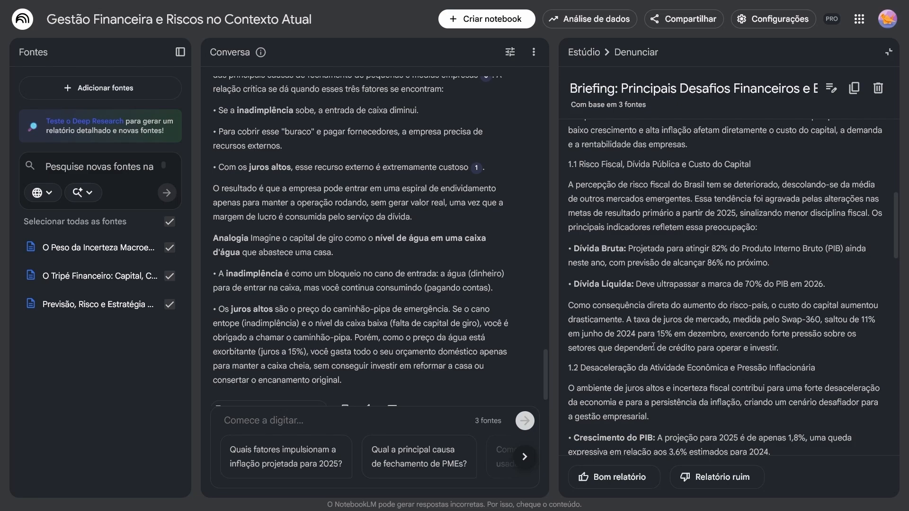
{"action": "scroll", "coordinate": [860, 369], "scroll_direction": "up", "scroll_amount": 8}
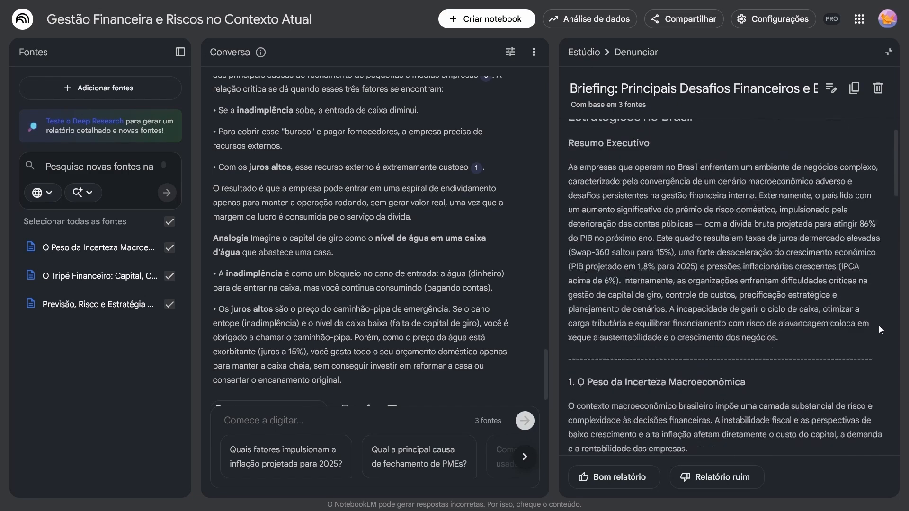
{"action": "left_click", "coordinate": [889, 53]}
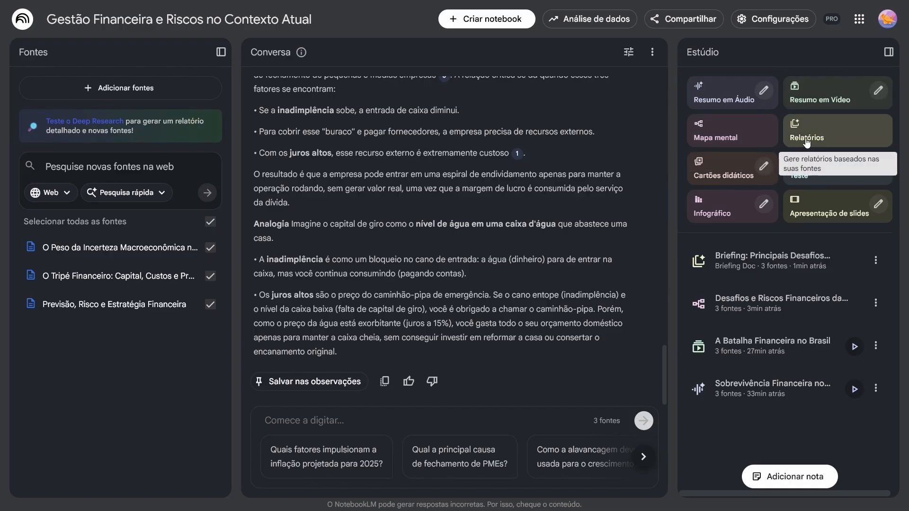
Generate a set of flashcards from the three sources and open the newest "Finanças Fichas" set.
{"action": "left_click", "coordinate": [739, 178]}
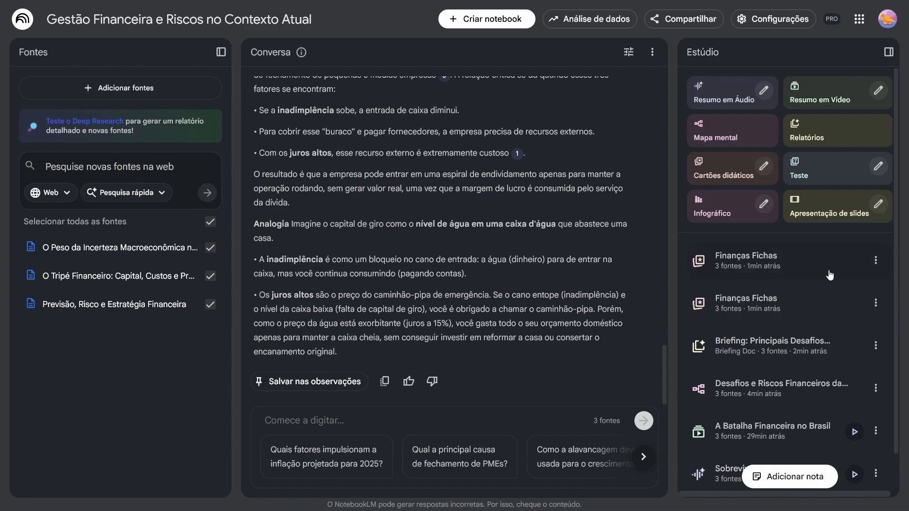
{"action": "left_click", "coordinate": [828, 273]}
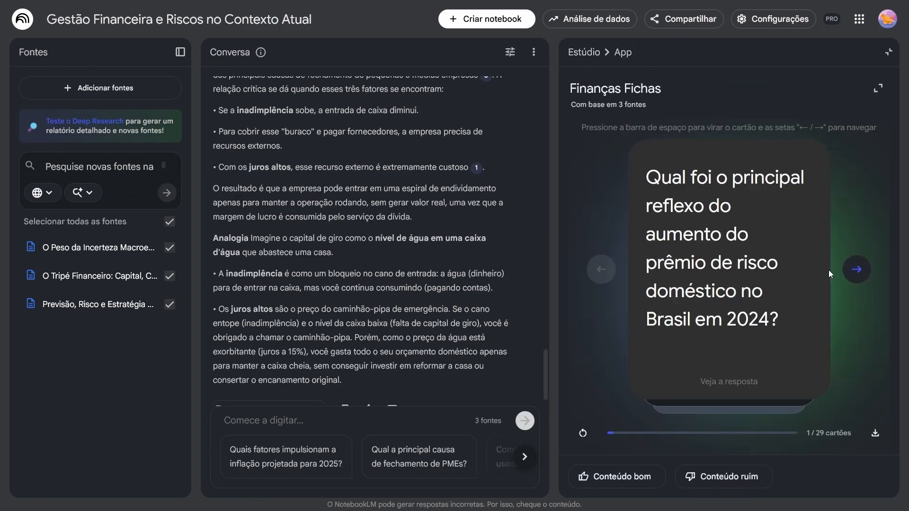
{"action": "left_click_drag", "start_coordinate": [815, 434], "coordinate": [856, 433]}
Reveal the first flashcard's answer, request a detailed explanation of it, and review that explanation in the chat.
{"action": "left_click", "coordinate": [737, 302]}
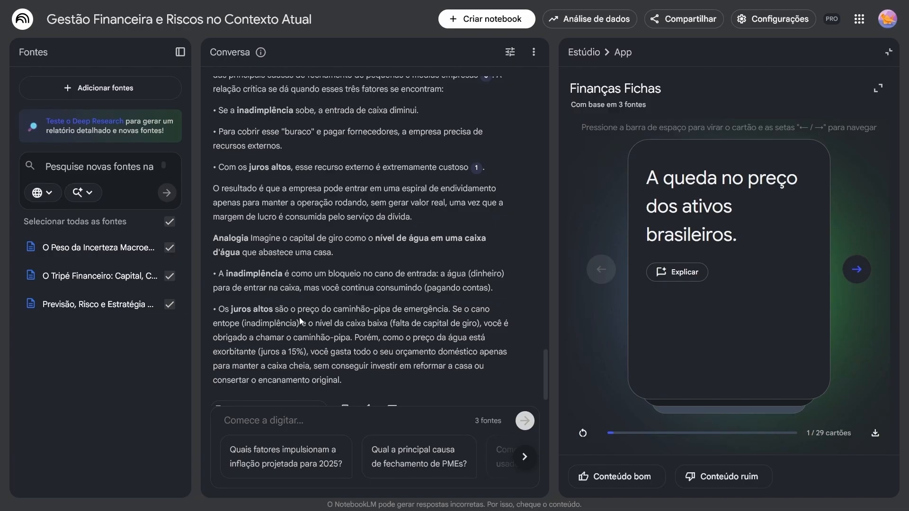
{"action": "left_click", "coordinate": [682, 275]}
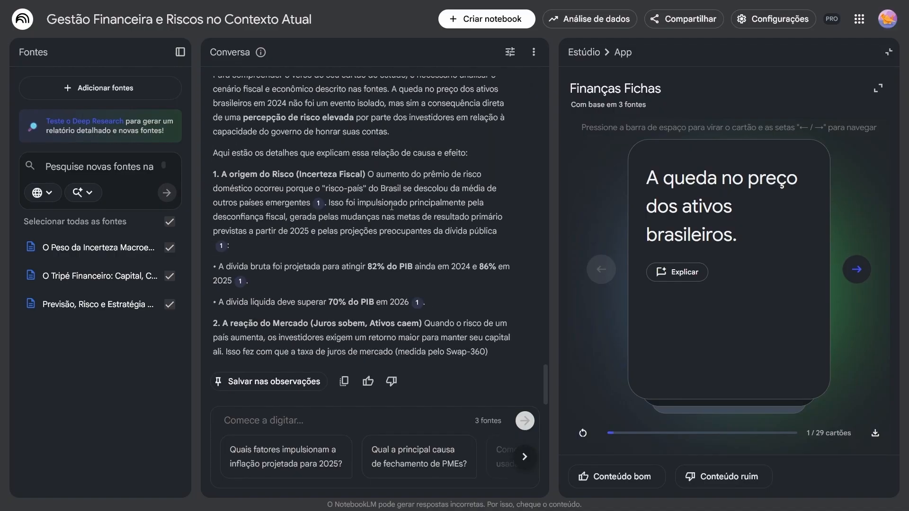
{"action": "scroll", "coordinate": [376, 206], "scroll_direction": "up", "scroll_amount": 5}
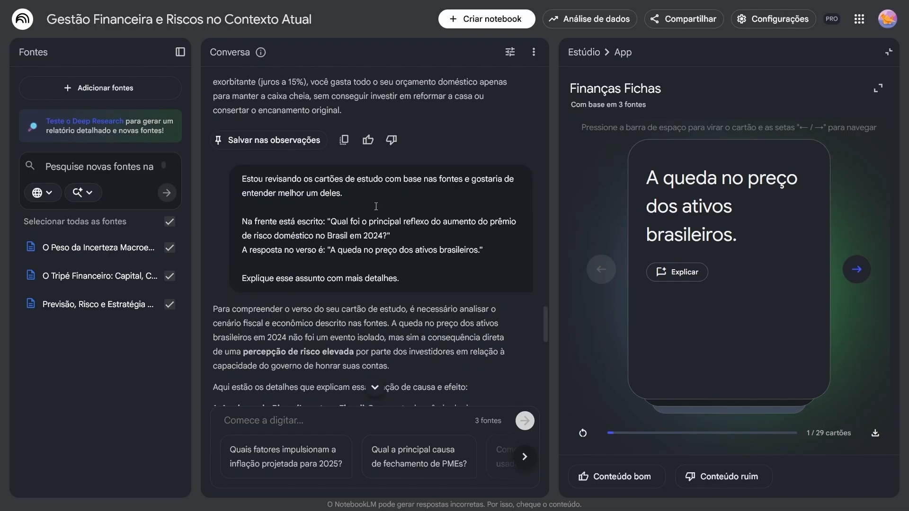
{"action": "scroll", "coordinate": [376, 208], "scroll_direction": "down", "scroll_amount": 10}
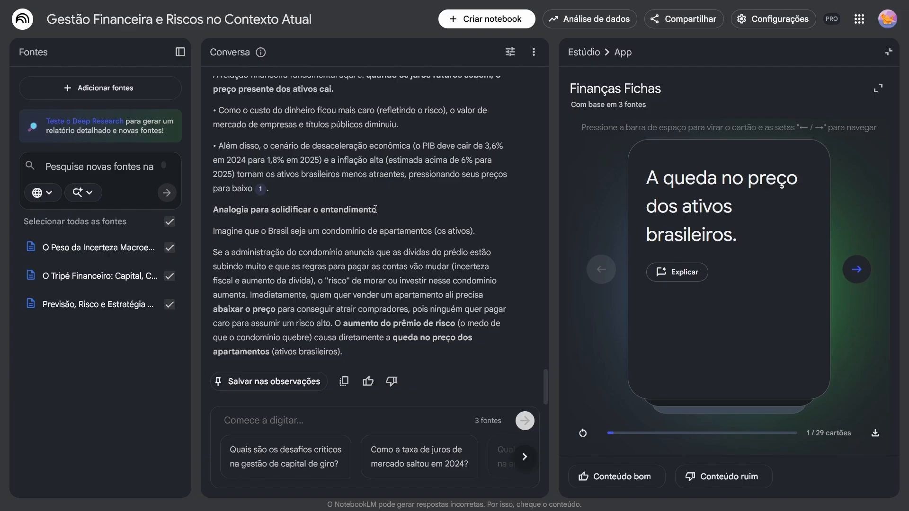
{"action": "scroll", "coordinate": [375, 209], "scroll_direction": "up", "scroll_amount": 10}
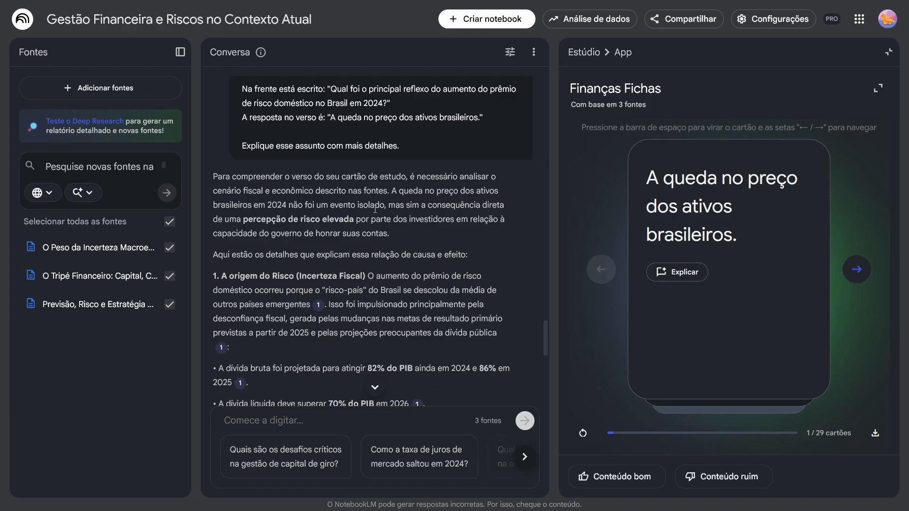
Go through the second and third flashcards, revealing the answer on each.
{"action": "left_click", "coordinate": [861, 275]}
{"action": "left_click", "coordinate": [716, 295]}
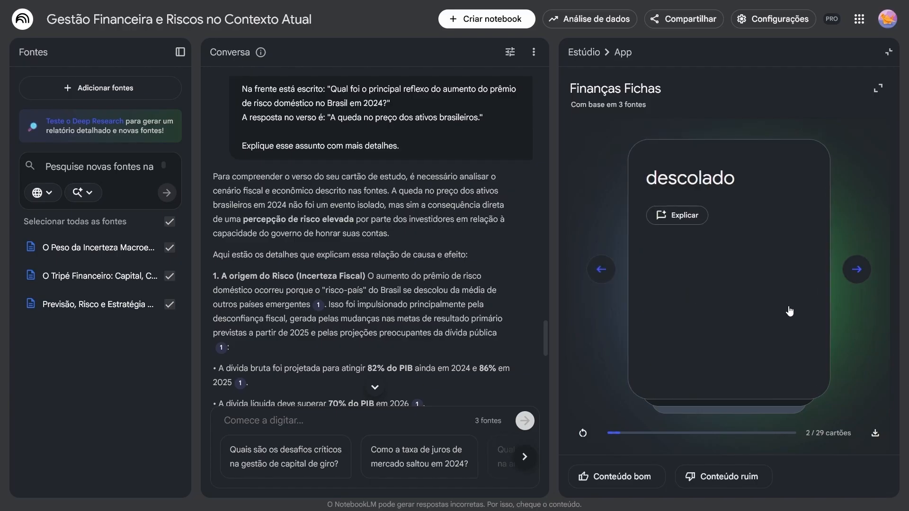
{"action": "left_click", "coordinate": [856, 269]}
{"action": "left_click", "coordinate": [751, 294]}
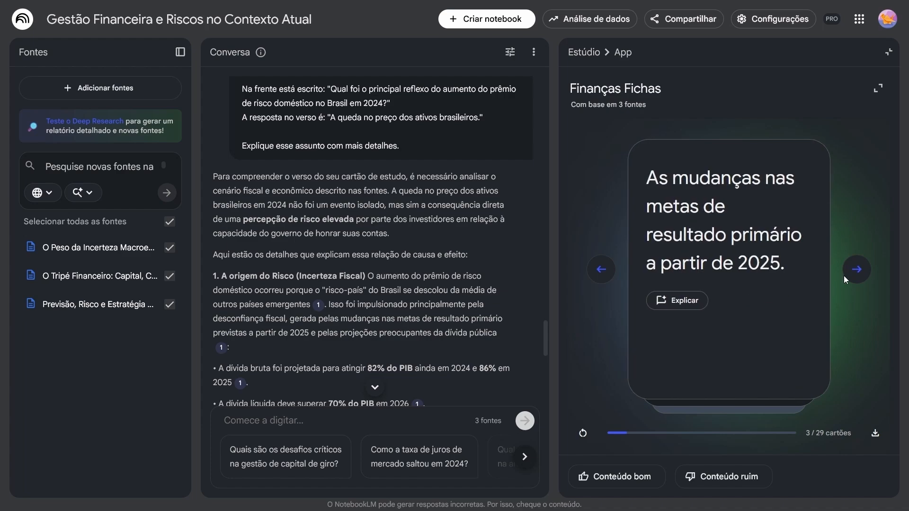
Go through the fourth and fifth flashcards, revealing their answers, and close the flashcard set.
{"action": "left_click", "coordinate": [858, 269]}
{"action": "left_click", "coordinate": [700, 279]}
{"action": "left_click", "coordinate": [857, 269]}
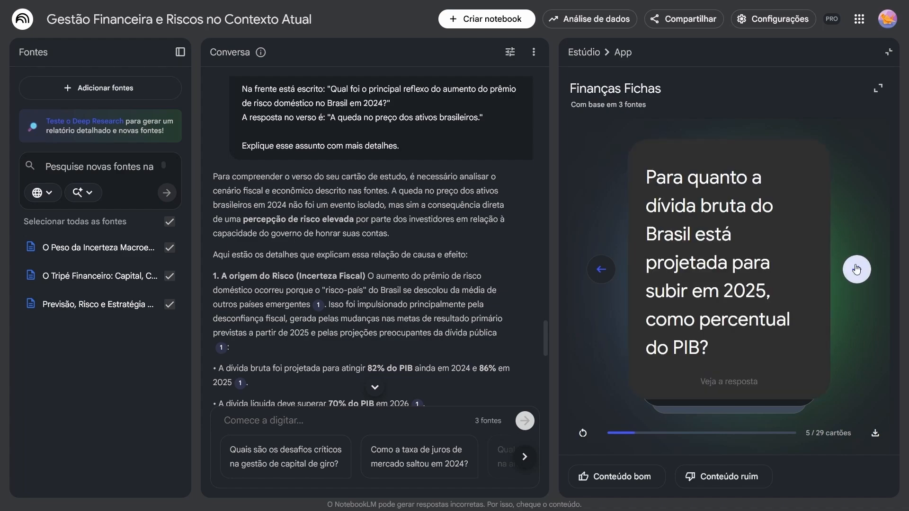
{"action": "left_click", "coordinate": [729, 273]}
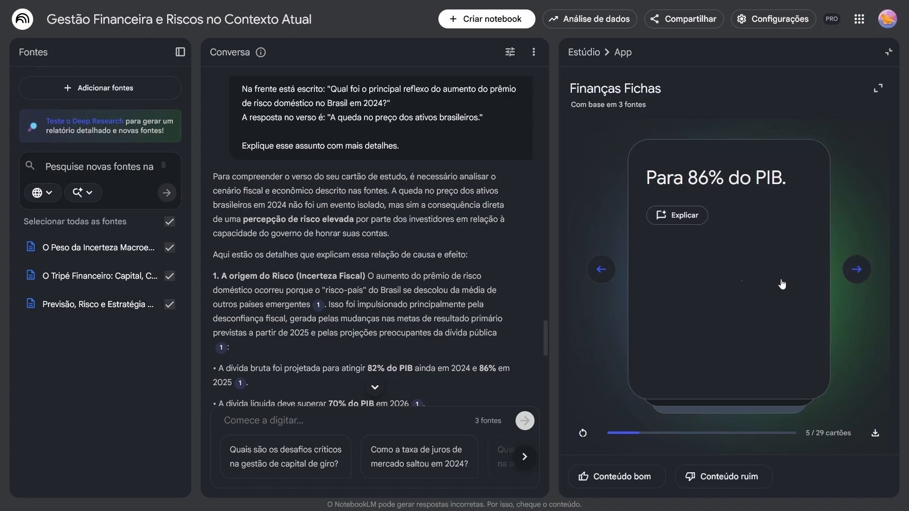
{"action": "left_click", "coordinate": [888, 53]}
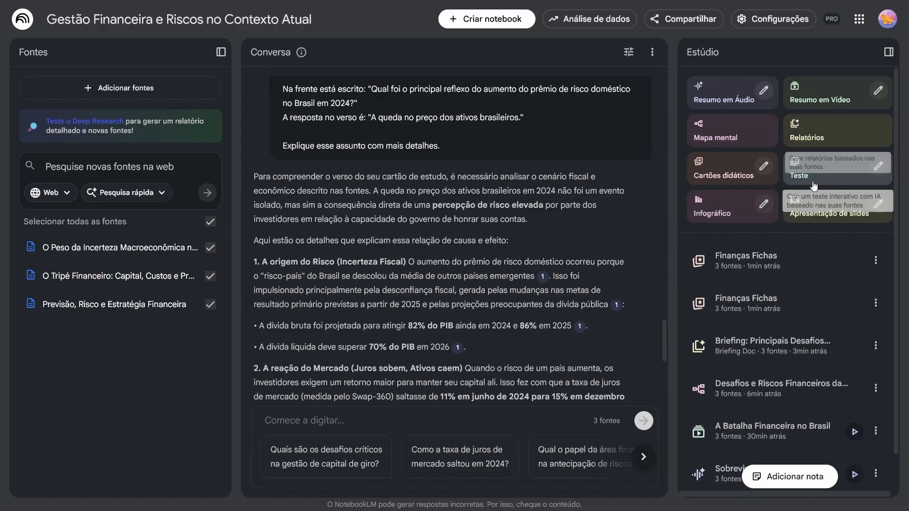
Generate a quiz from the three sources with "Menos" questions and "Fácil" difficulty, and open the resulting "Finanças Quiz".
{"action": "left_click", "coordinate": [867, 170]}
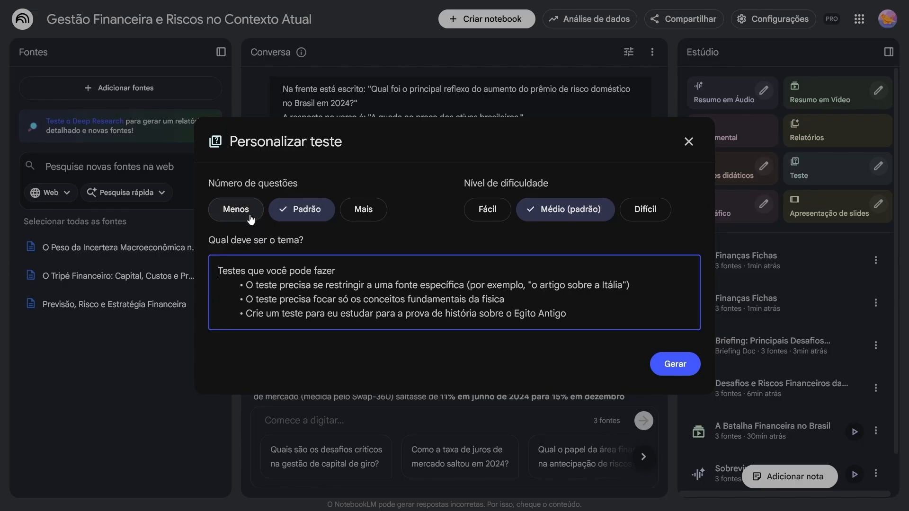
{"action": "left_click", "coordinate": [370, 217]}
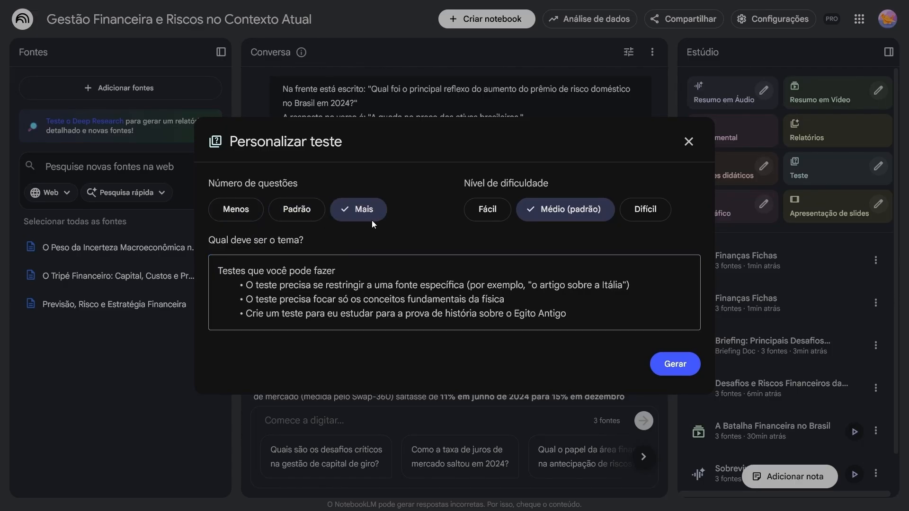
{"action": "left_click", "coordinate": [250, 209]}
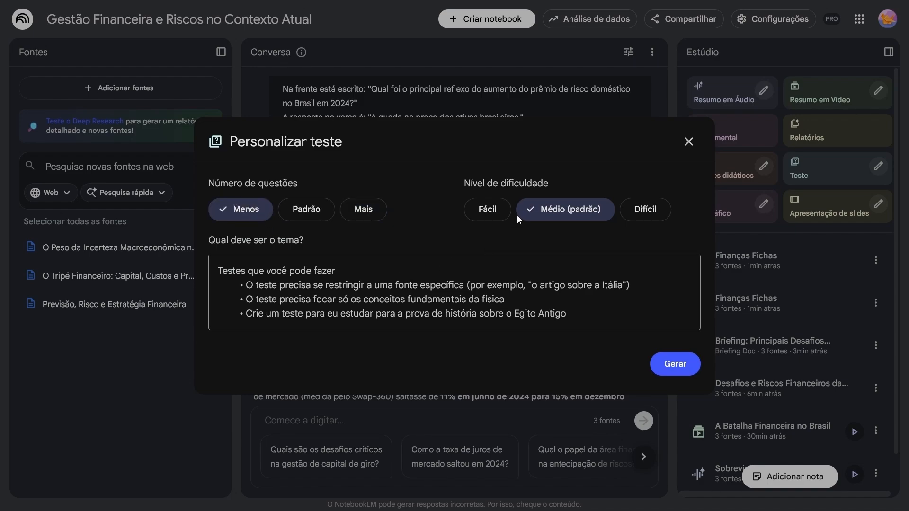
{"action": "left_click", "coordinate": [501, 218]}
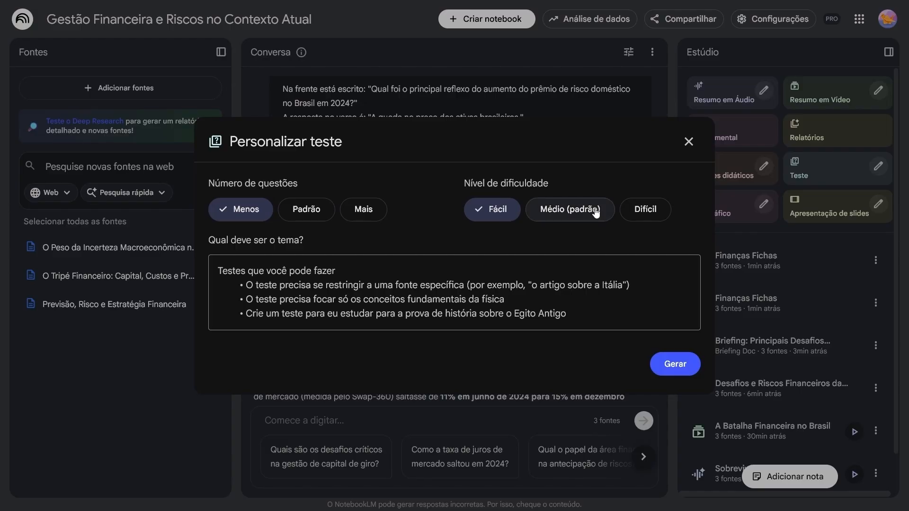
{"action": "left_click", "coordinate": [606, 211]}
{"action": "left_click", "coordinate": [632, 213]}
{"action": "left_click", "coordinate": [502, 215]}
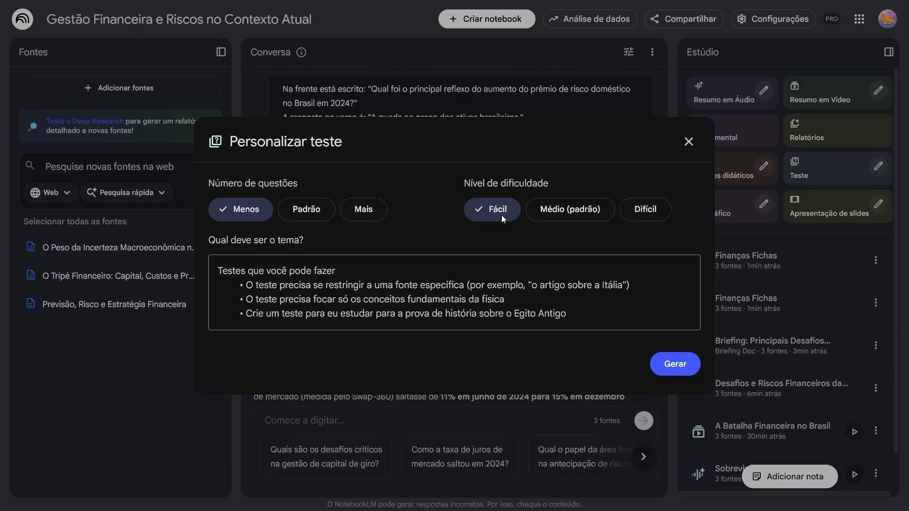
{"action": "left_click", "coordinate": [658, 366]}
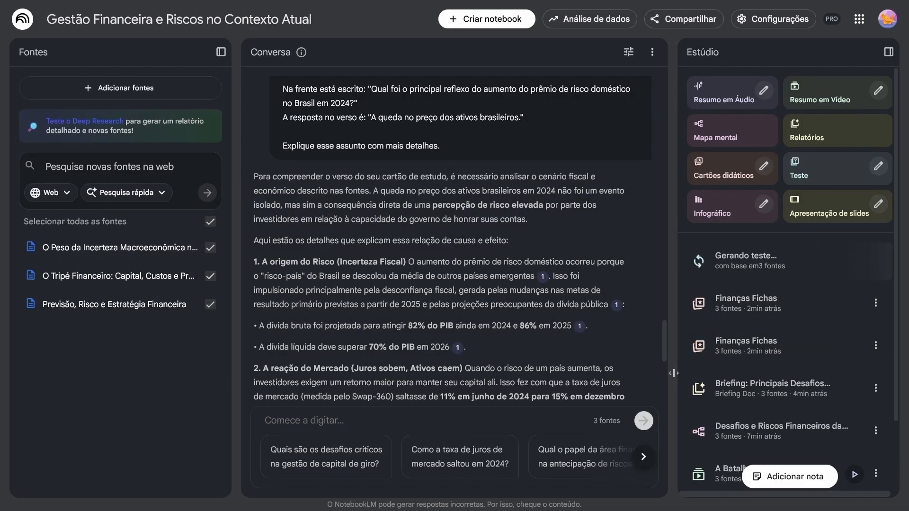
{"action": "left_click", "coordinate": [797, 271]}
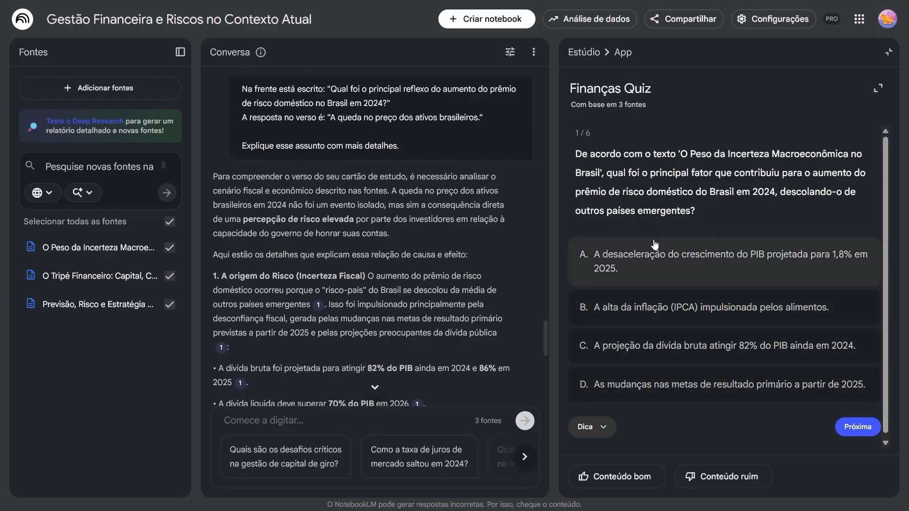
Answer quiz question 1 with option C, show the hint for question 2 and answer it with option D, then advance to question 3.
{"action": "left_click", "coordinate": [647, 344]}
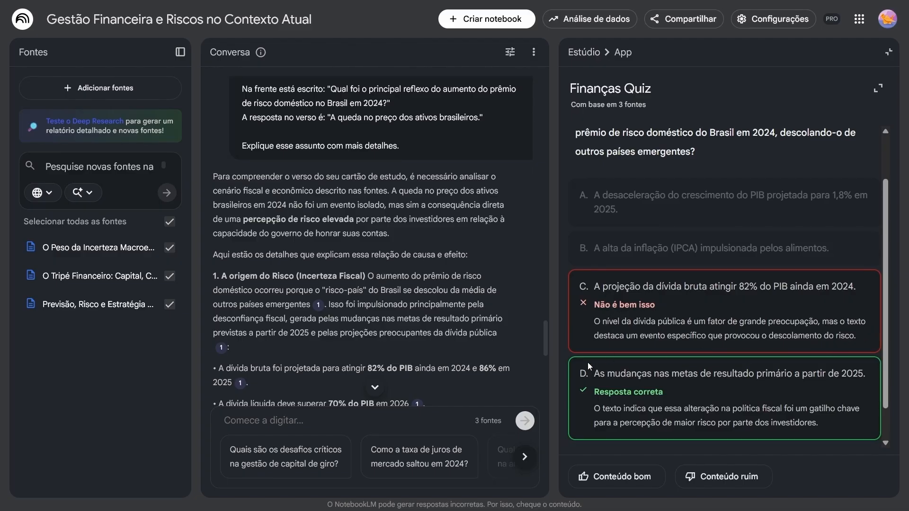
{"action": "scroll", "coordinate": [618, 412], "scroll_direction": "down", "scroll_amount": 1}
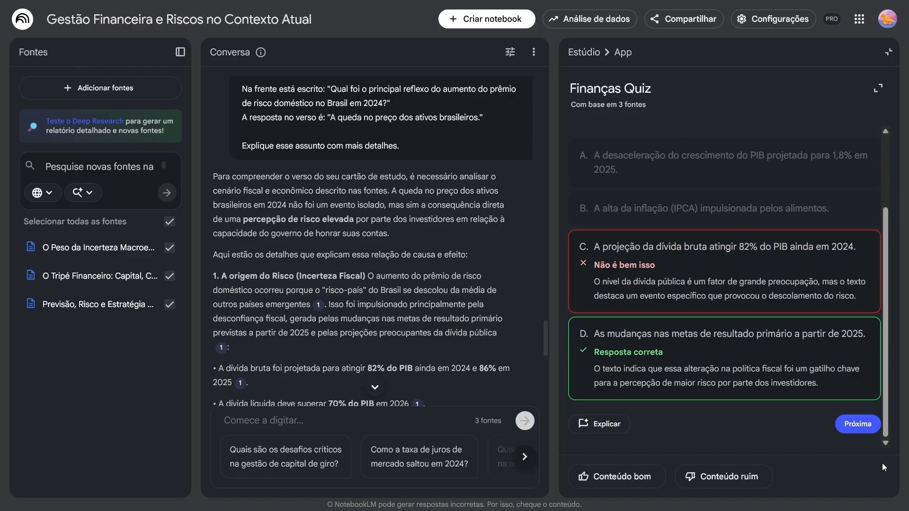
{"action": "left_click", "coordinate": [858, 423]}
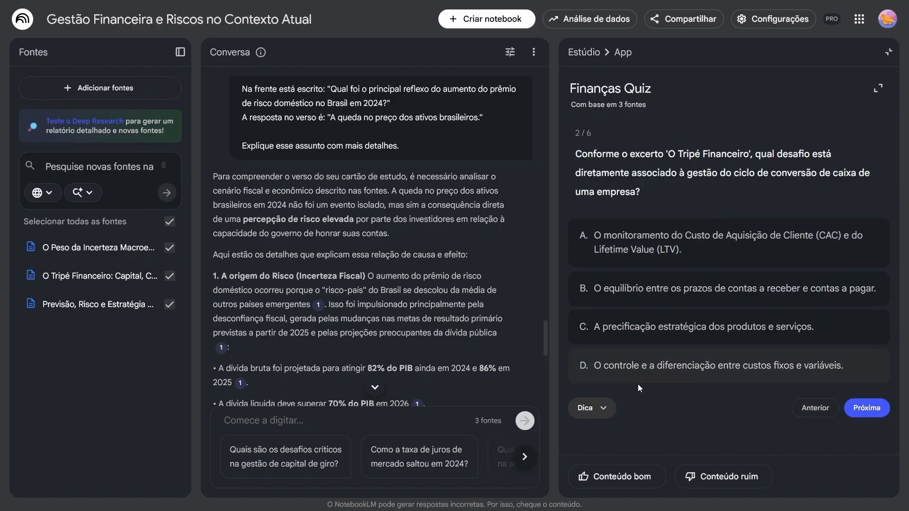
{"action": "double_click", "coordinate": [607, 411]}
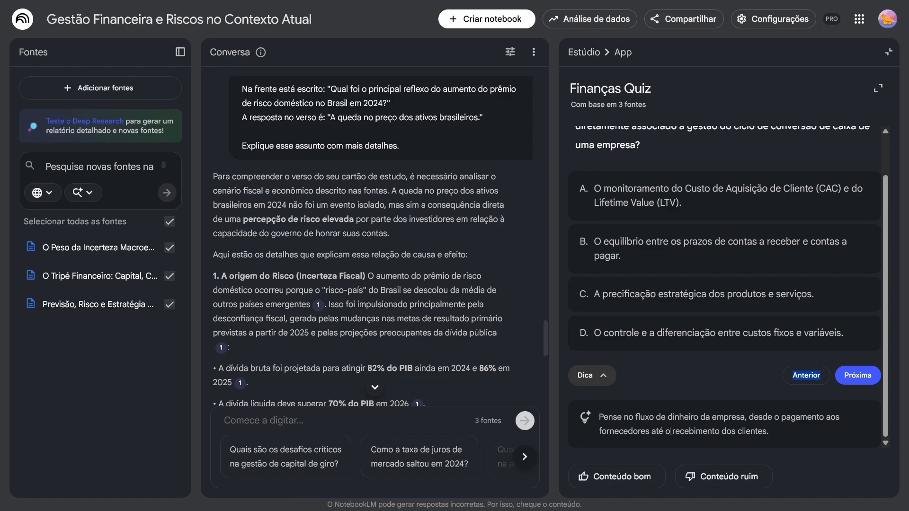
{"action": "left_click", "coordinate": [746, 331]}
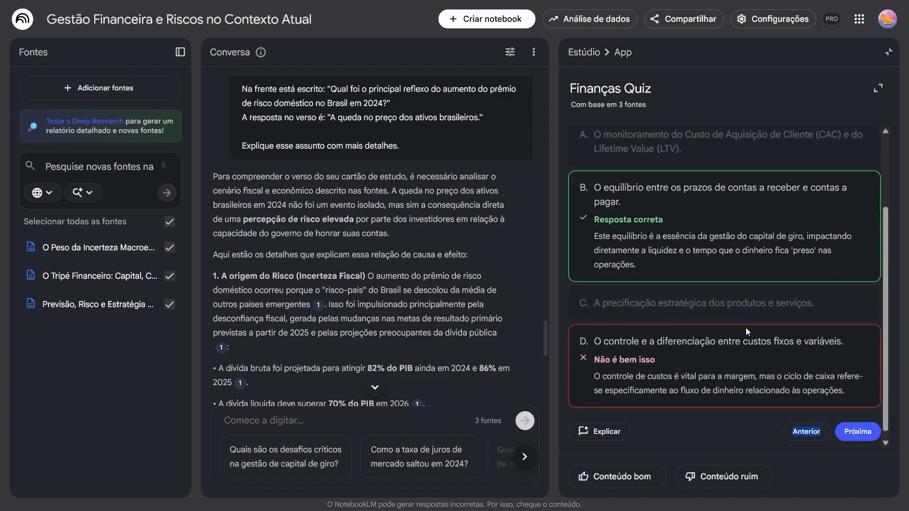
{"action": "left_click", "coordinate": [858, 431]}
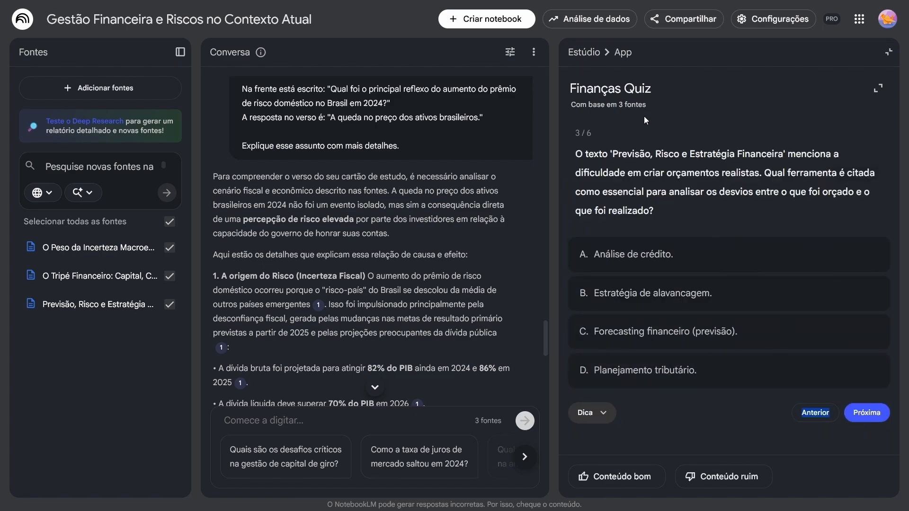
Answer quiz question 3 with option B and question 4 with option D, advancing to question 5.
{"action": "left_click", "coordinate": [702, 296]}
{"action": "scroll", "coordinate": [805, 421], "scroll_direction": "down", "scroll_amount": 3}
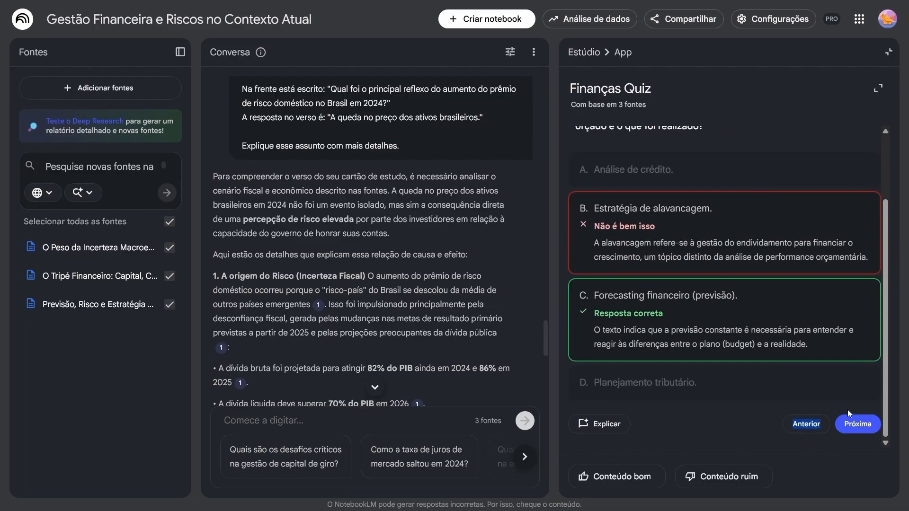
{"action": "left_click", "coordinate": [855, 429]}
{"action": "left_click", "coordinate": [720, 343]}
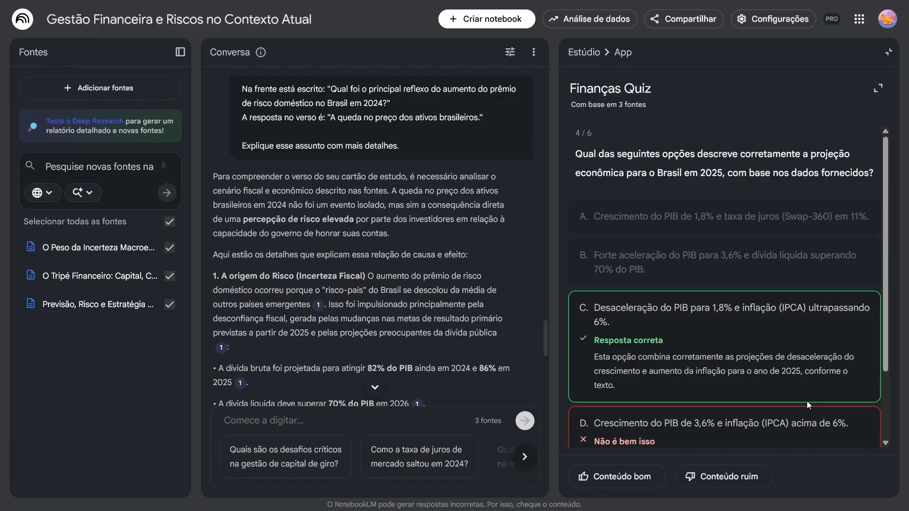
{"action": "scroll", "coordinate": [807, 402], "scroll_direction": "down", "scroll_amount": 3}
{"action": "double_click", "coordinate": [855, 428]}
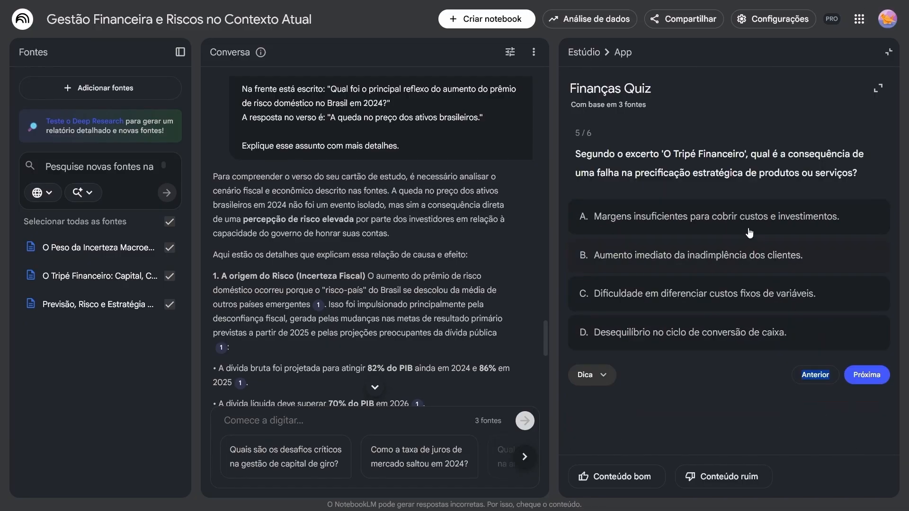
Answer quiz question 5 with option A and question 6 with option C, and finish the quiz.
{"action": "left_click", "coordinate": [729, 213]}
{"action": "left_click", "coordinate": [869, 441]}
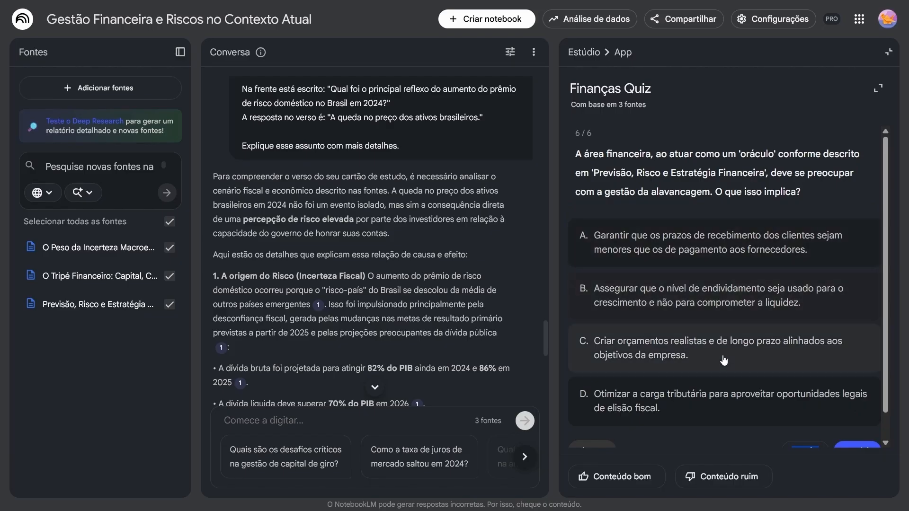
{"action": "left_click", "coordinate": [768, 348]}
{"action": "scroll", "coordinate": [786, 408], "scroll_direction": "down", "scroll_amount": 3}
{"action": "scroll", "coordinate": [848, 430], "scroll_direction": "down", "scroll_amount": 1}
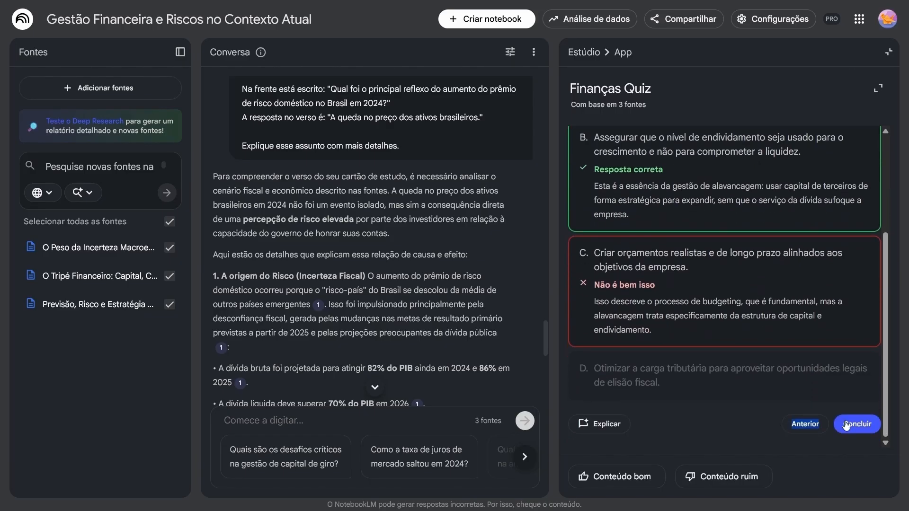
{"action": "left_click", "coordinate": [847, 425]}
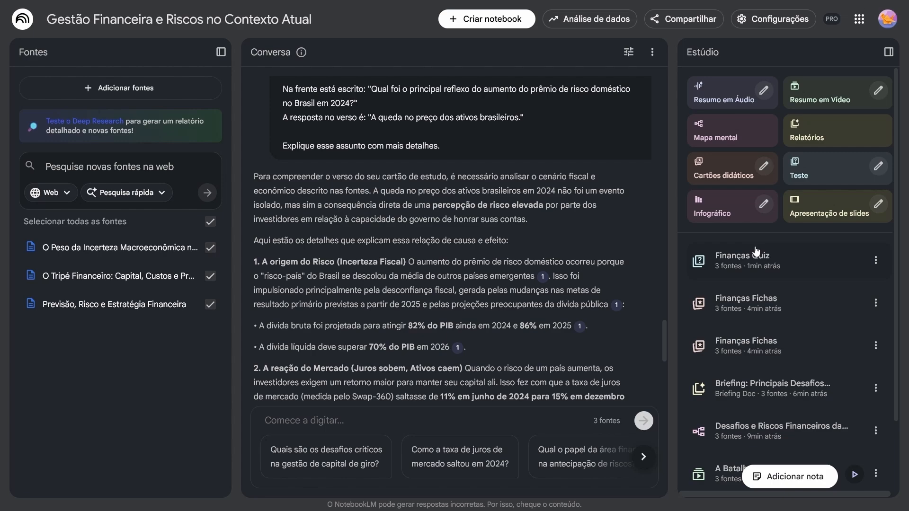
Play the audio overview "Sobrevivência Financeira no Brasil" and pause it after about 47 seconds.
{"action": "scroll", "coordinate": [775, 327], "scroll_direction": "down", "scroll_amount": 1}
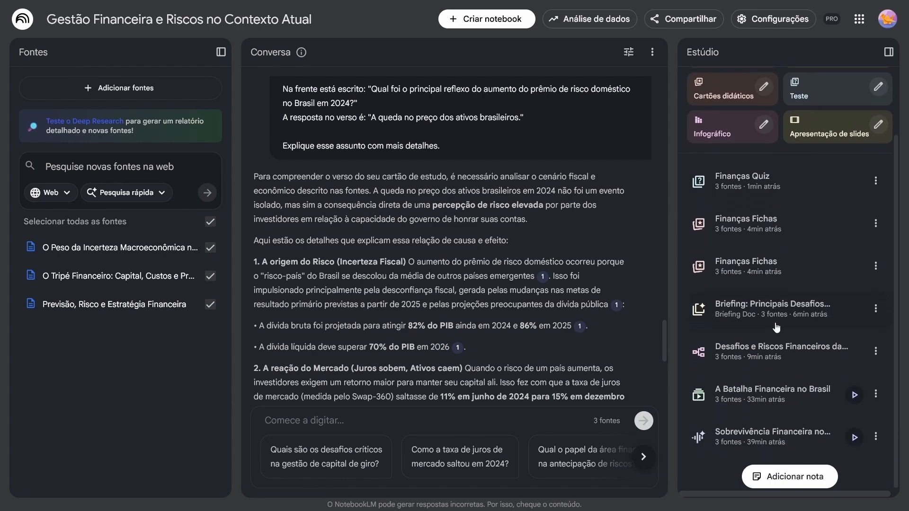
{"action": "left_click", "coordinate": [855, 437]}
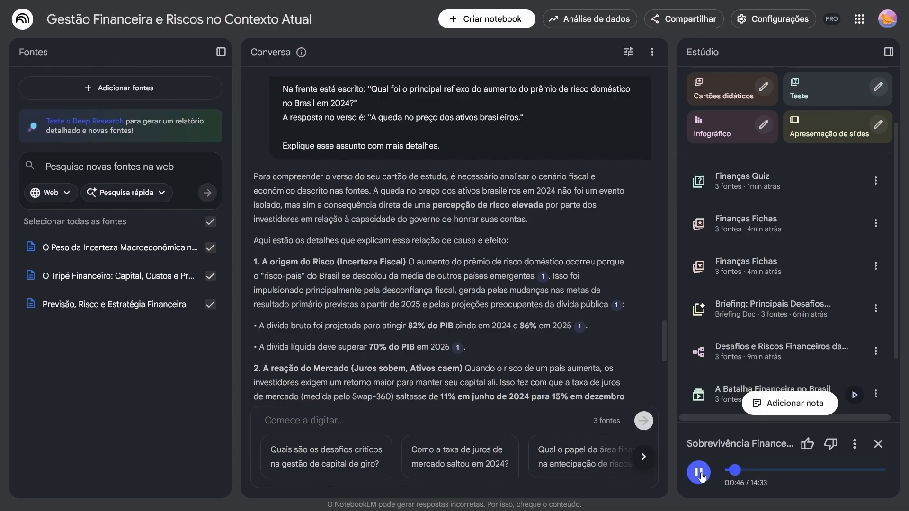
{"action": "left_click", "coordinate": [700, 473]}
Play the video overview "A Batalha Financeira no Brasil", pause it at about 0:51, skip ahead to about 3:54, and close it.
{"action": "scroll", "coordinate": [754, 374], "scroll_direction": "down", "scroll_amount": 2}
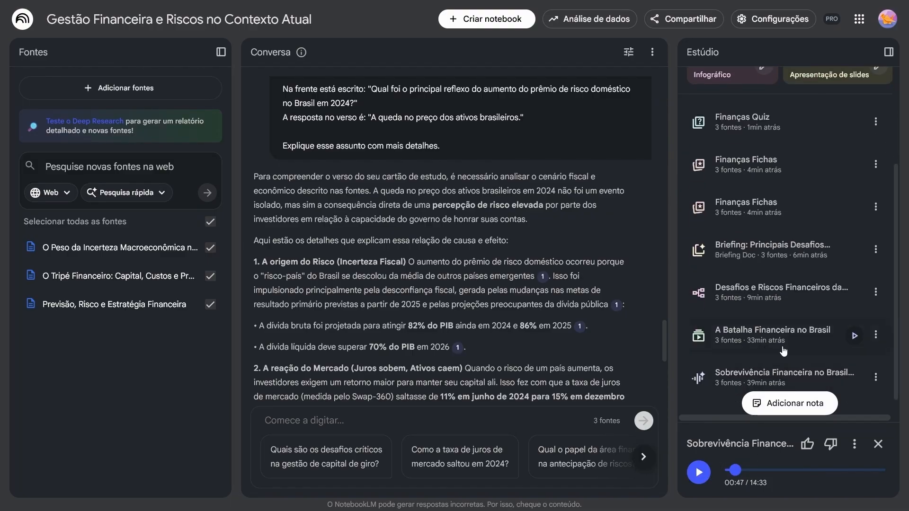
{"action": "left_click", "coordinate": [854, 336]}
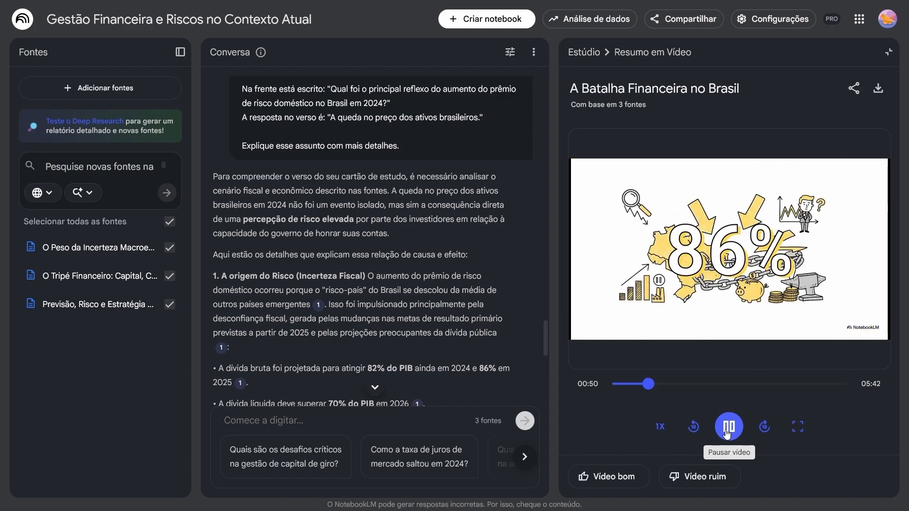
{"action": "left_click", "coordinate": [728, 432]}
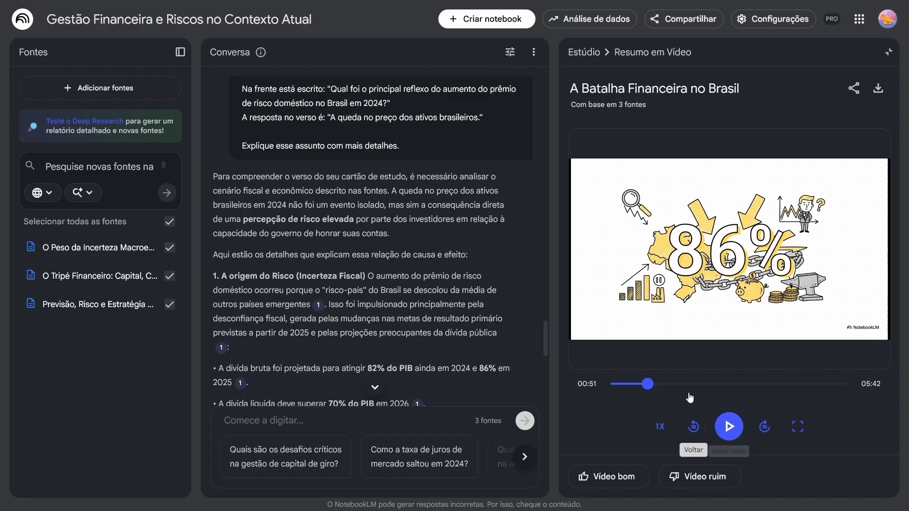
{"action": "left_click_drag", "start_coordinate": [679, 383], "coordinate": [773, 386]}
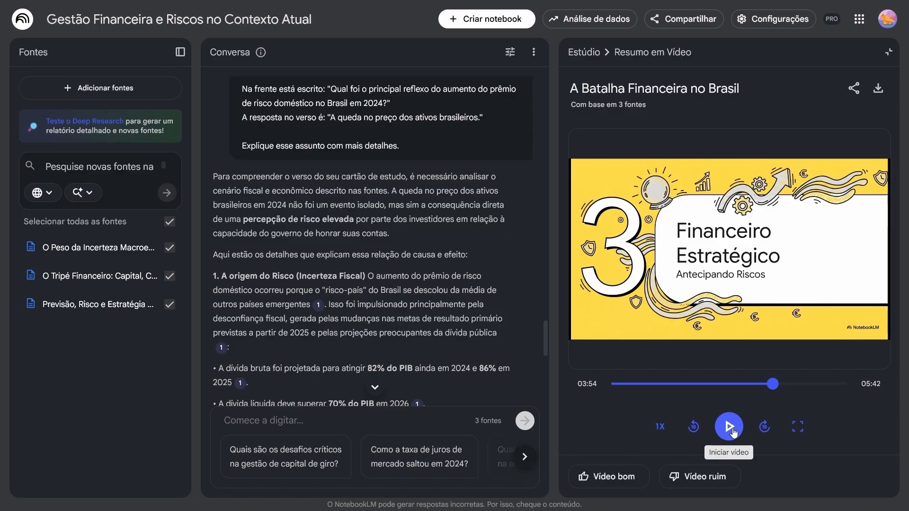
{"action": "left_click", "coordinate": [889, 52]}
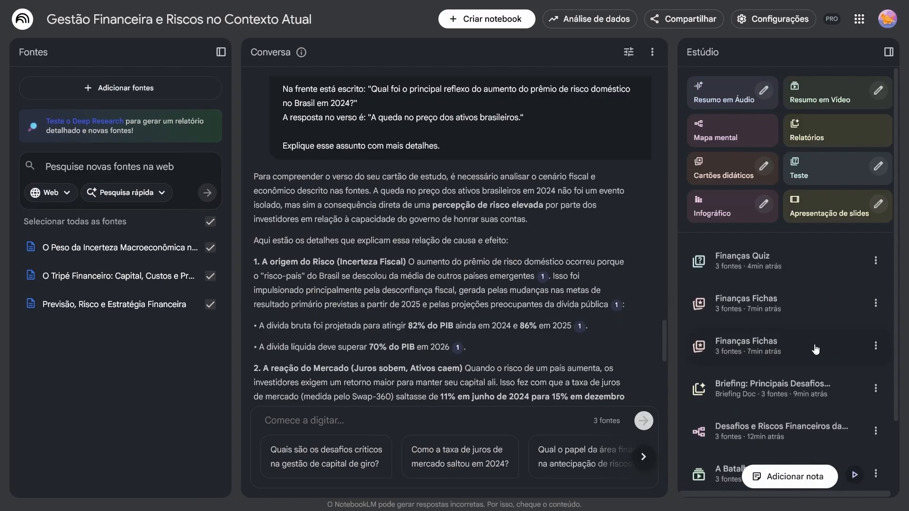